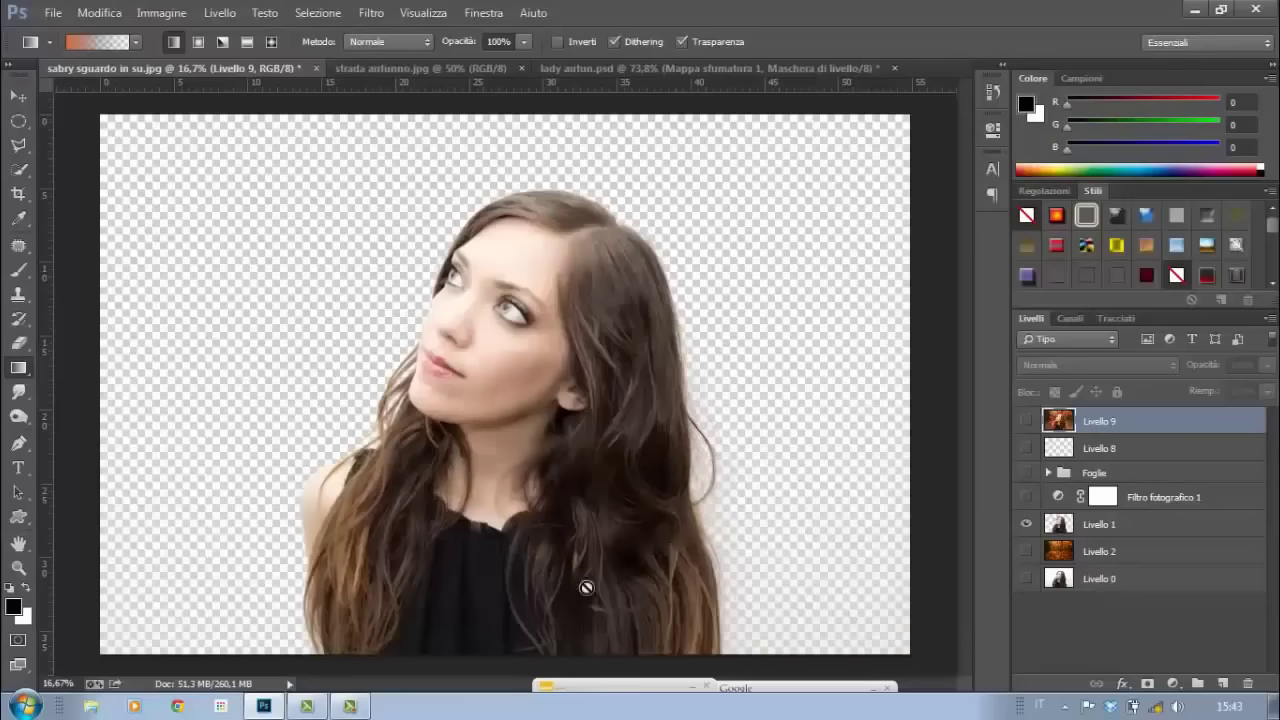
- Place the autumn forest image beneath the woman's layer and scale it to fill the canvas
key(ctrl+v)
drag(1100, 421, 1100, 540)
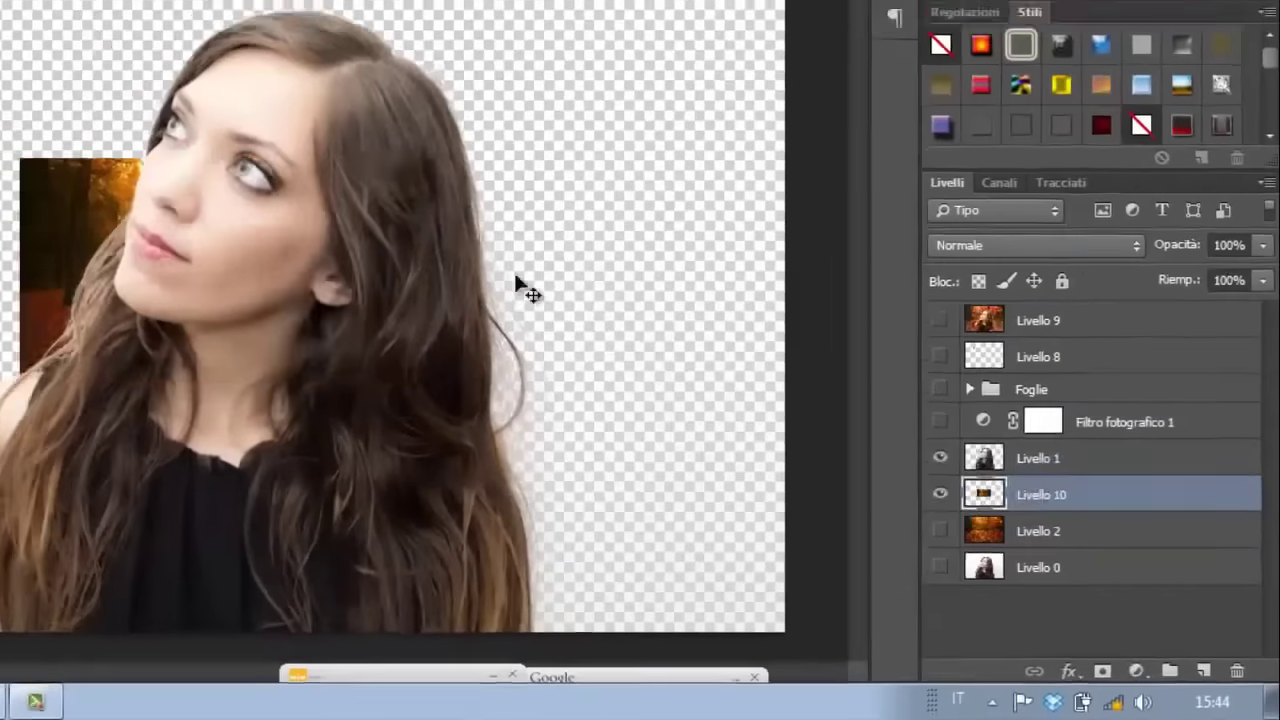
key(v)
key(ctrl+t)
mouse_move(338, 300)
mouse_down()
mouse_move(214, 194)
mouse_move(100, 166)
mouse_up()
drag(686, 491, 958, 670)
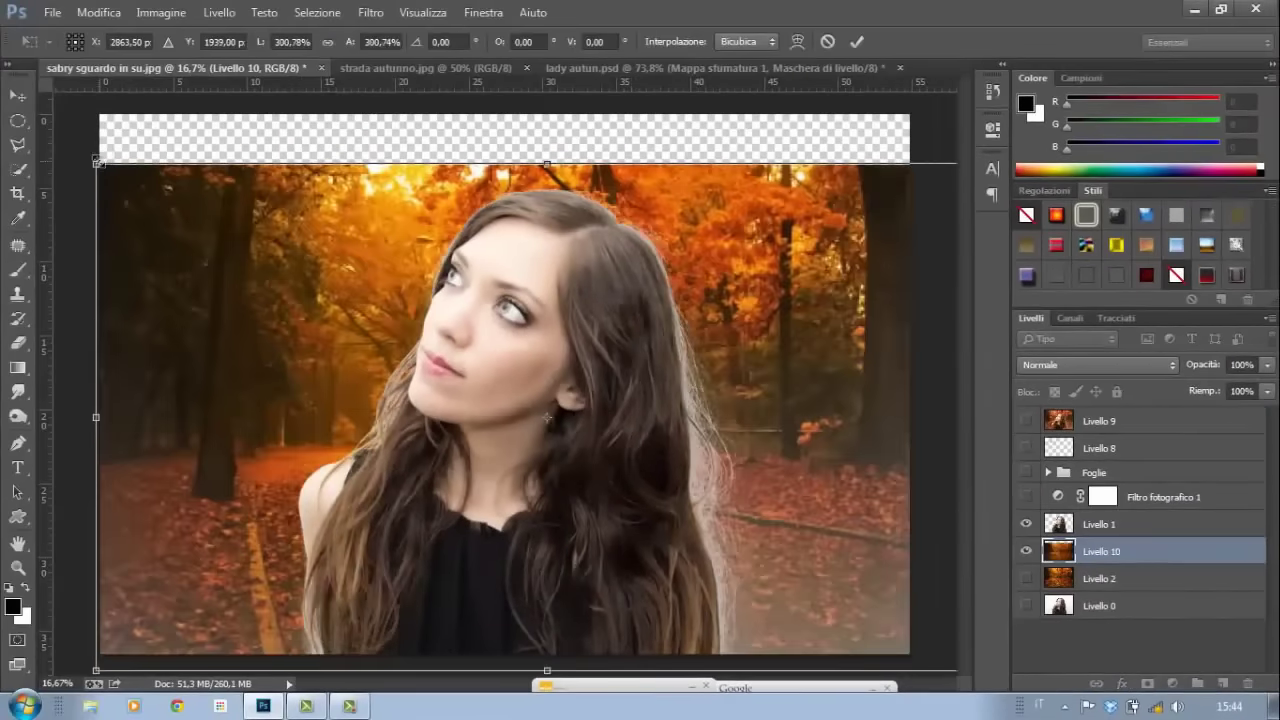
drag(100, 114, 22, 80)
key(Return)
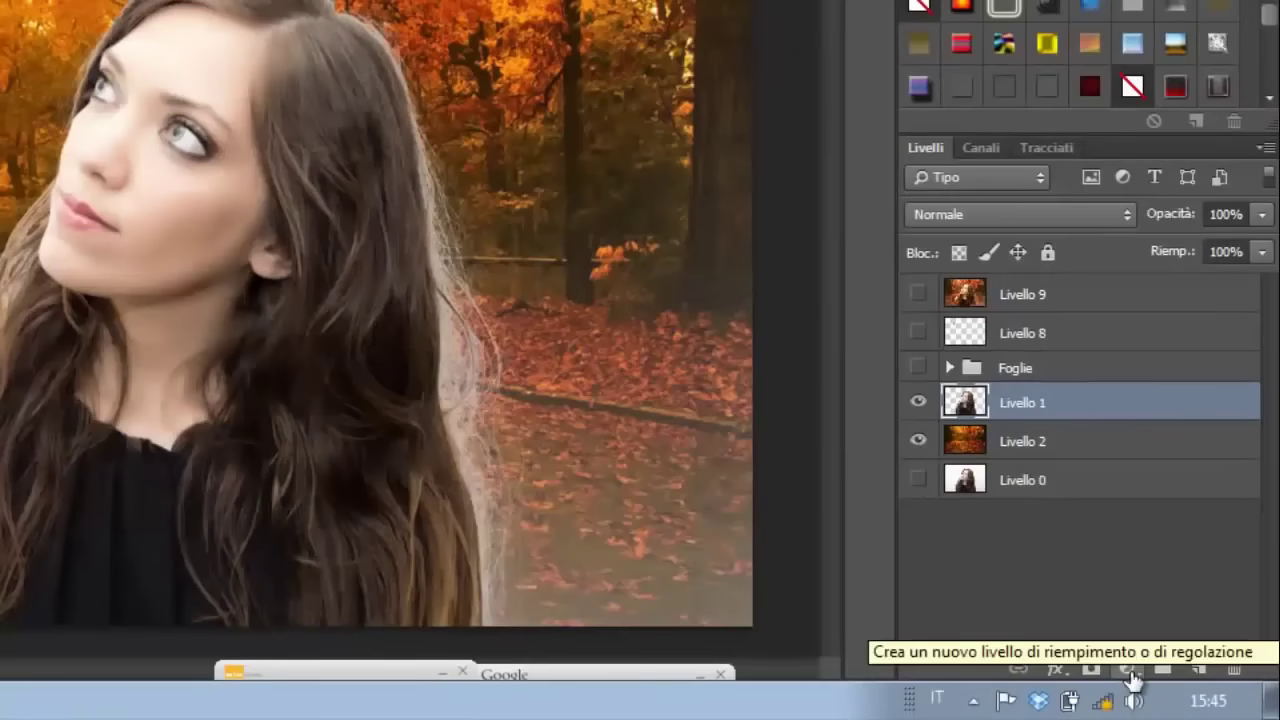
- Warm the scene with a Photo Filter adjustment at 67% density
click(1172, 683)
click(1090, 435)
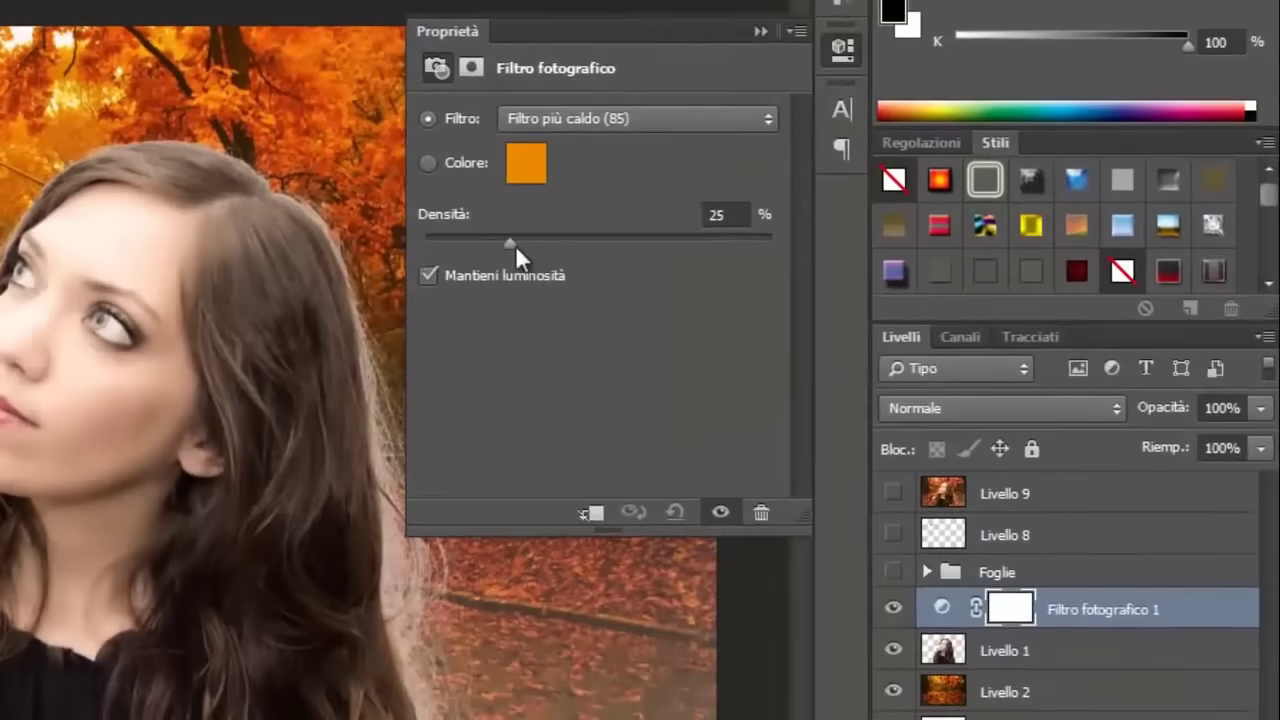
drag(576, 245, 535, 245)
drag(656, 268, 712, 285)
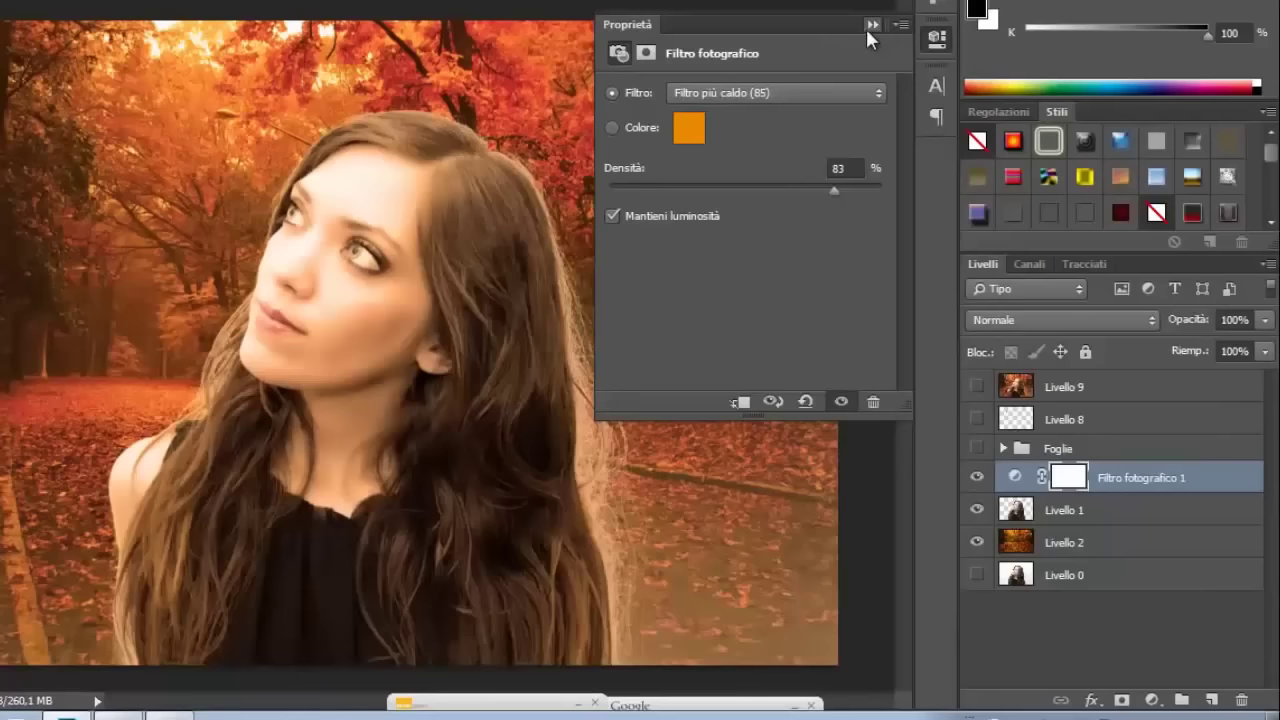
click(870, 26)
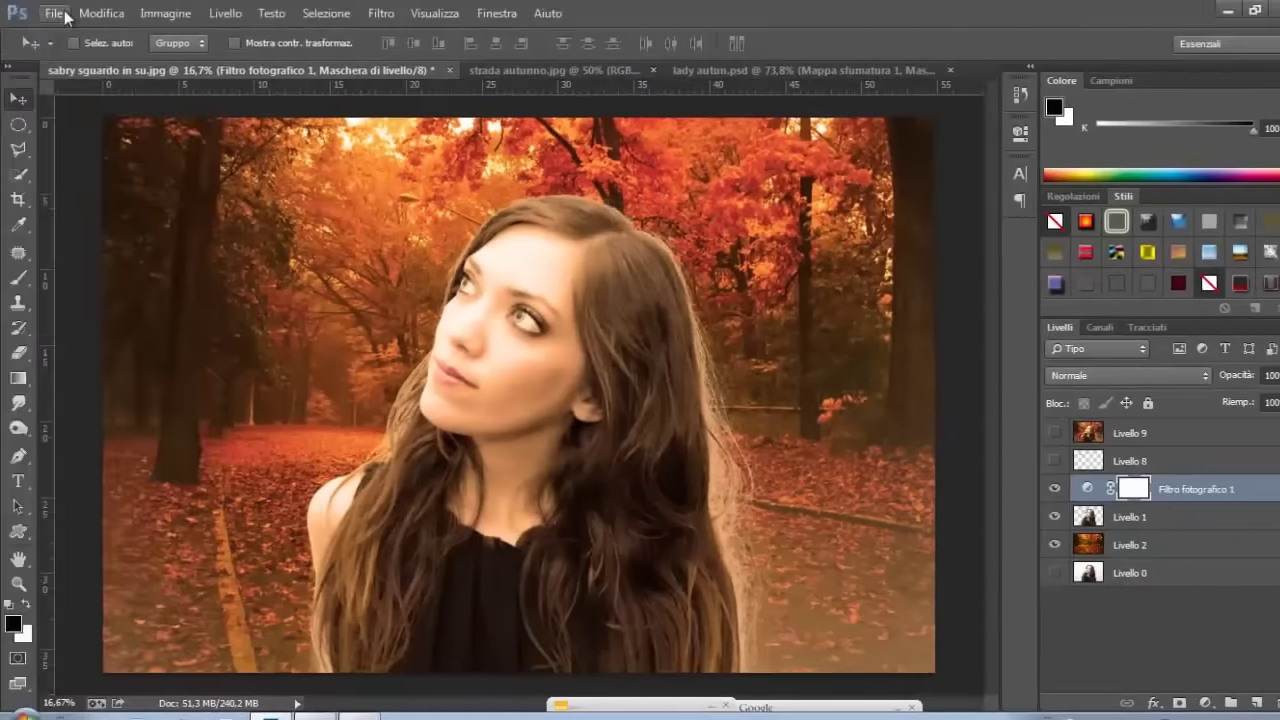
click(52, 13)
- Bring autumn_leaves_PNG3582.png into the portrait and shrink it to about 83%
click(60, 51)
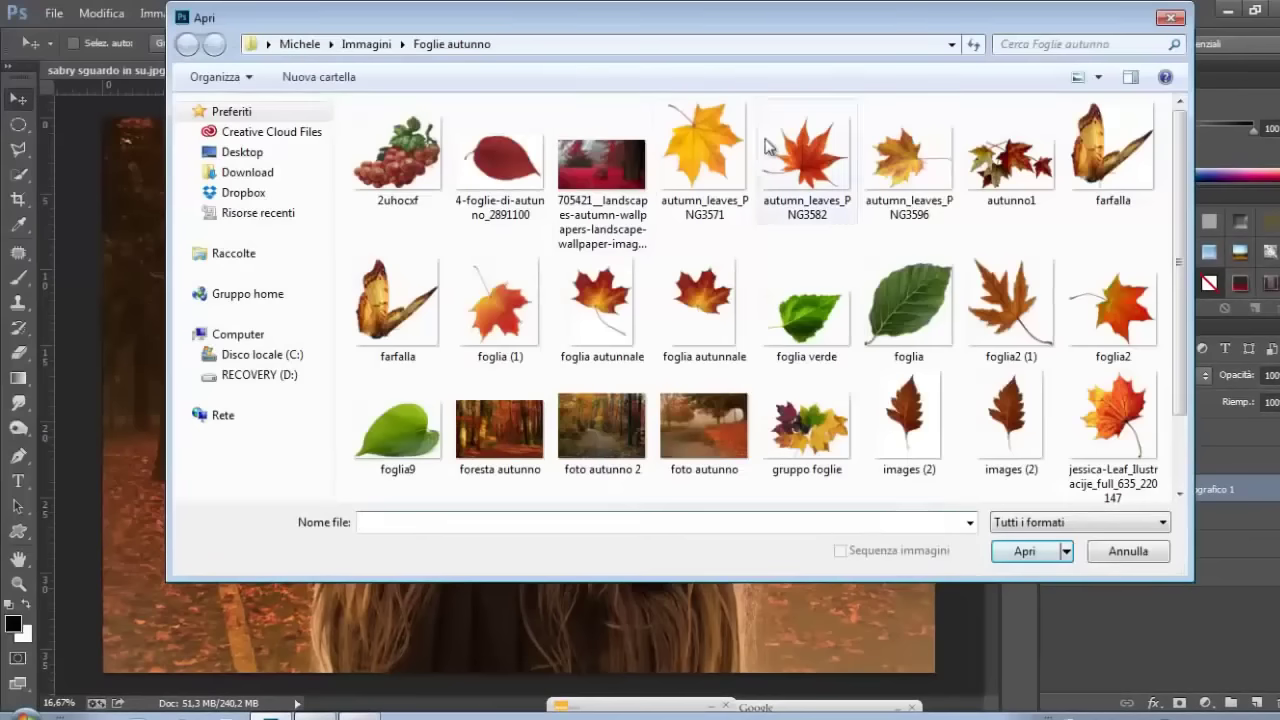
double_click(818, 178)
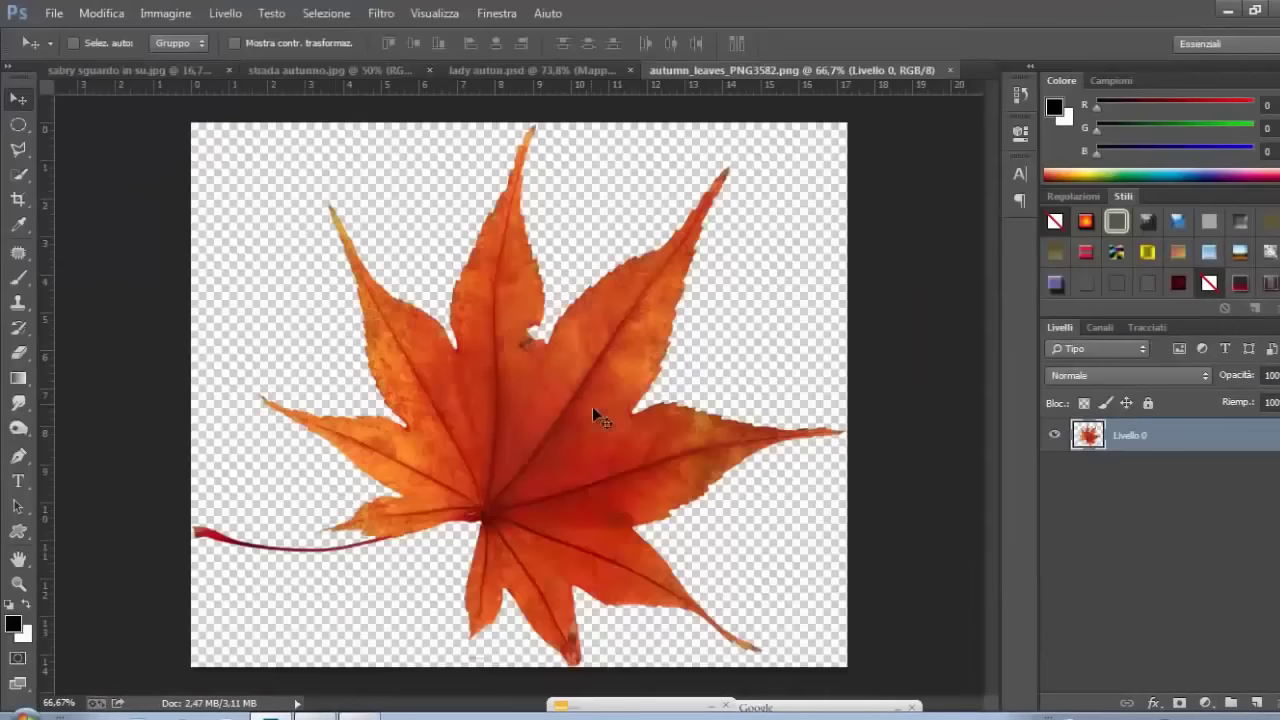
mouse_move(397, 357)
mouse_down()
mouse_move(329, 514)
mouse_move(308, 517)
mouse_up()
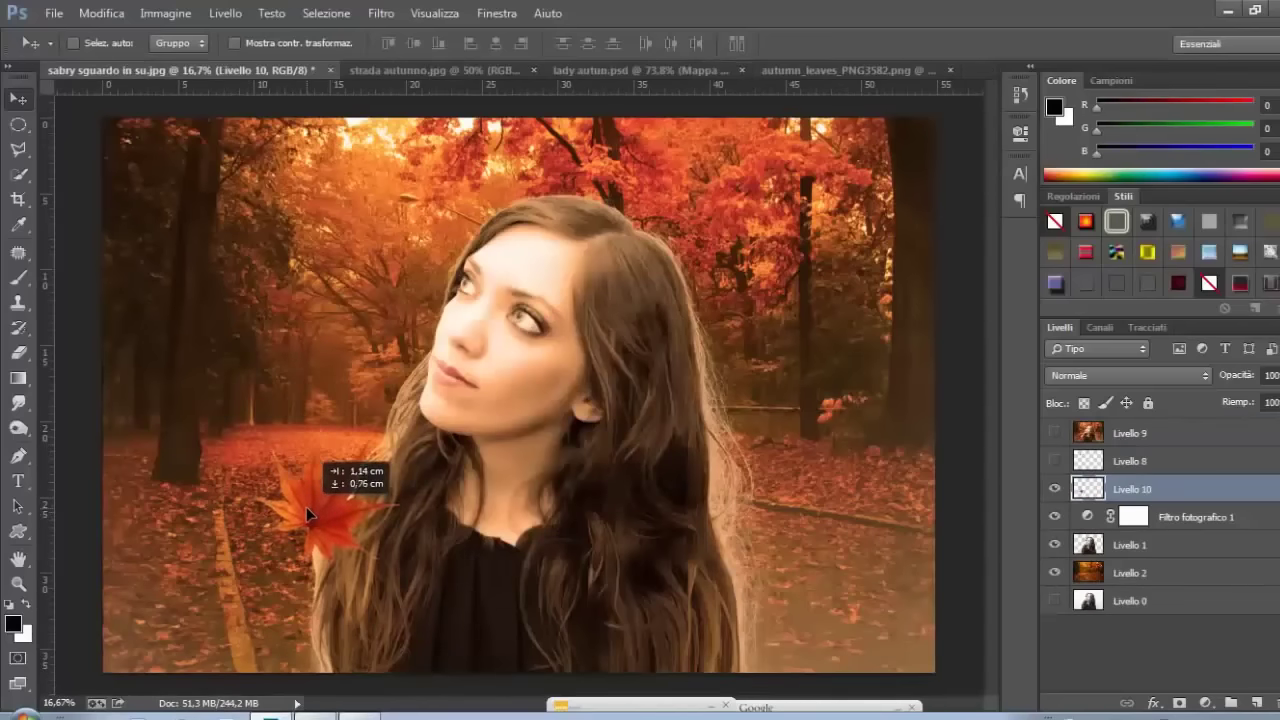
key(ctrl+t)
drag(400, 430, 371, 452)
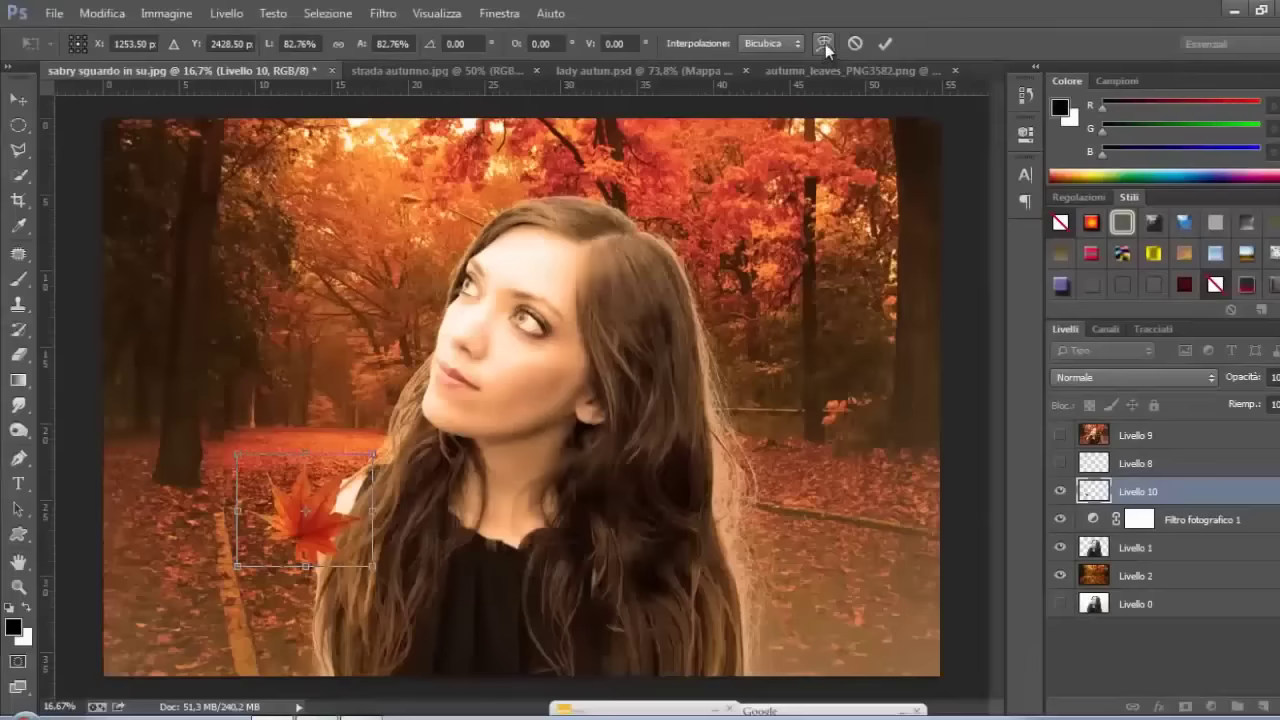
- Warp the maple leaf into a curved shape beside her shoulder
click(819, 43)
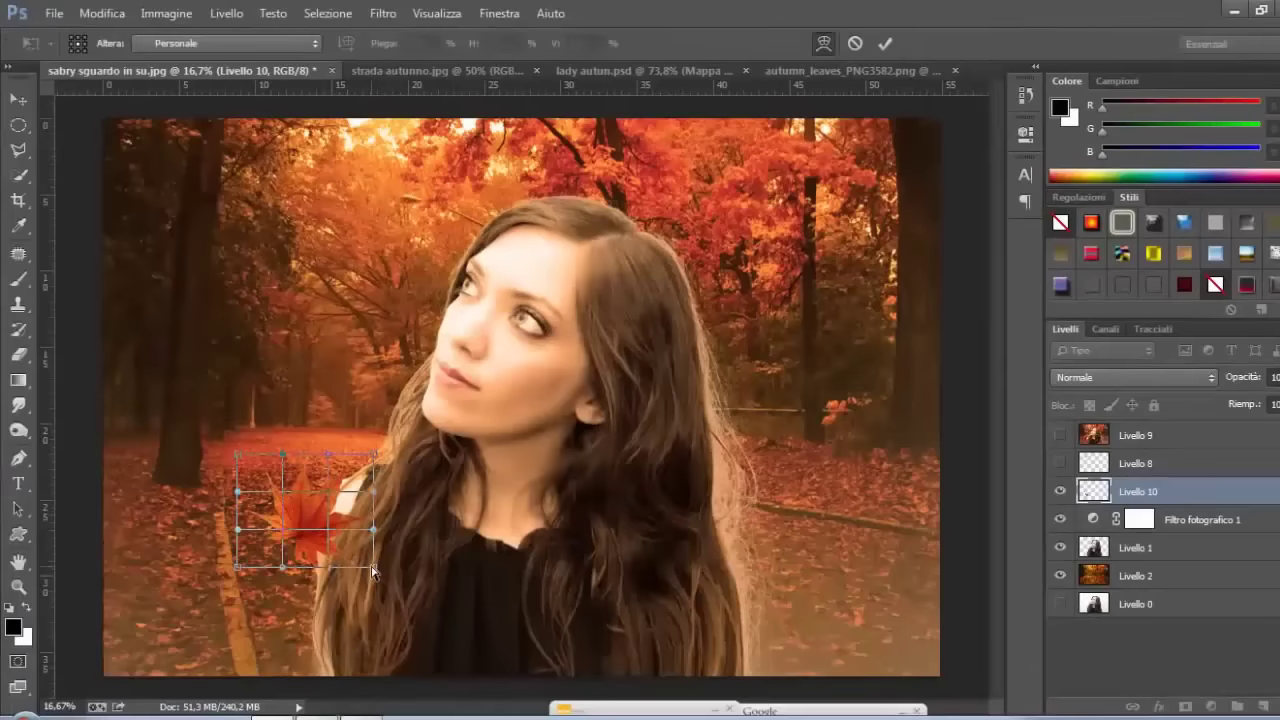
drag(371, 572, 364, 552)
drag(237, 453, 259, 471)
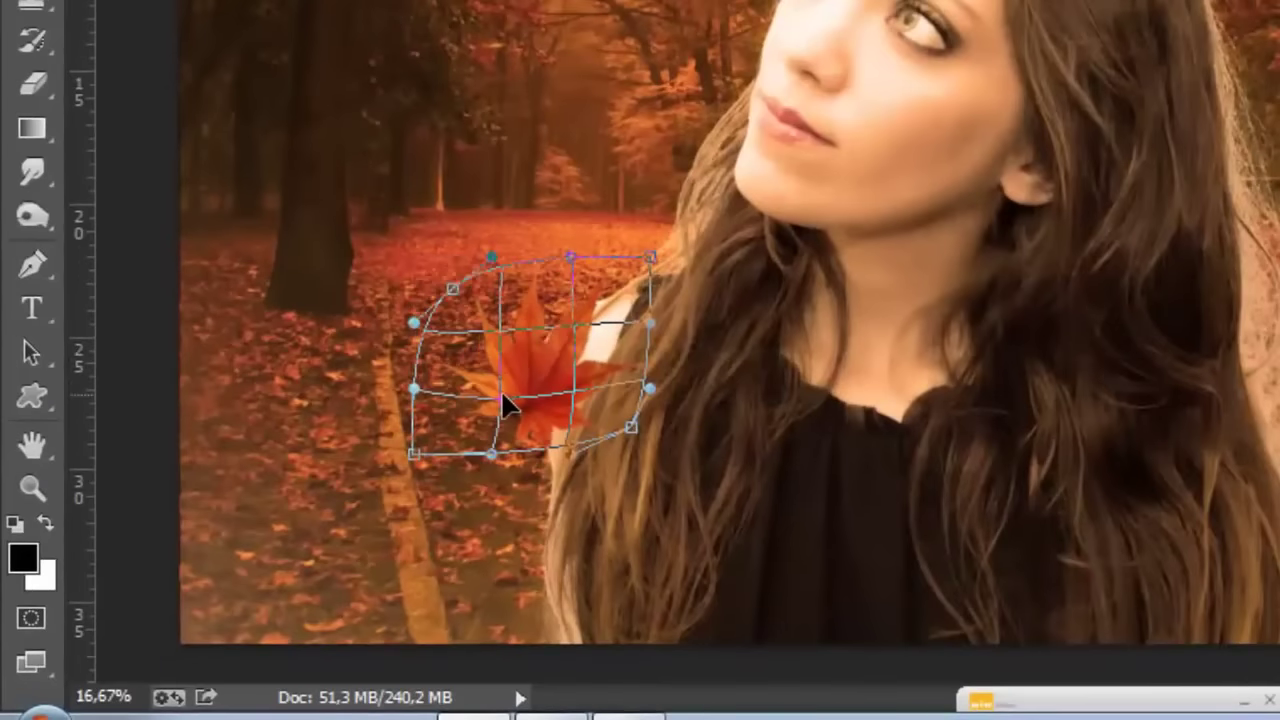
key(Return)
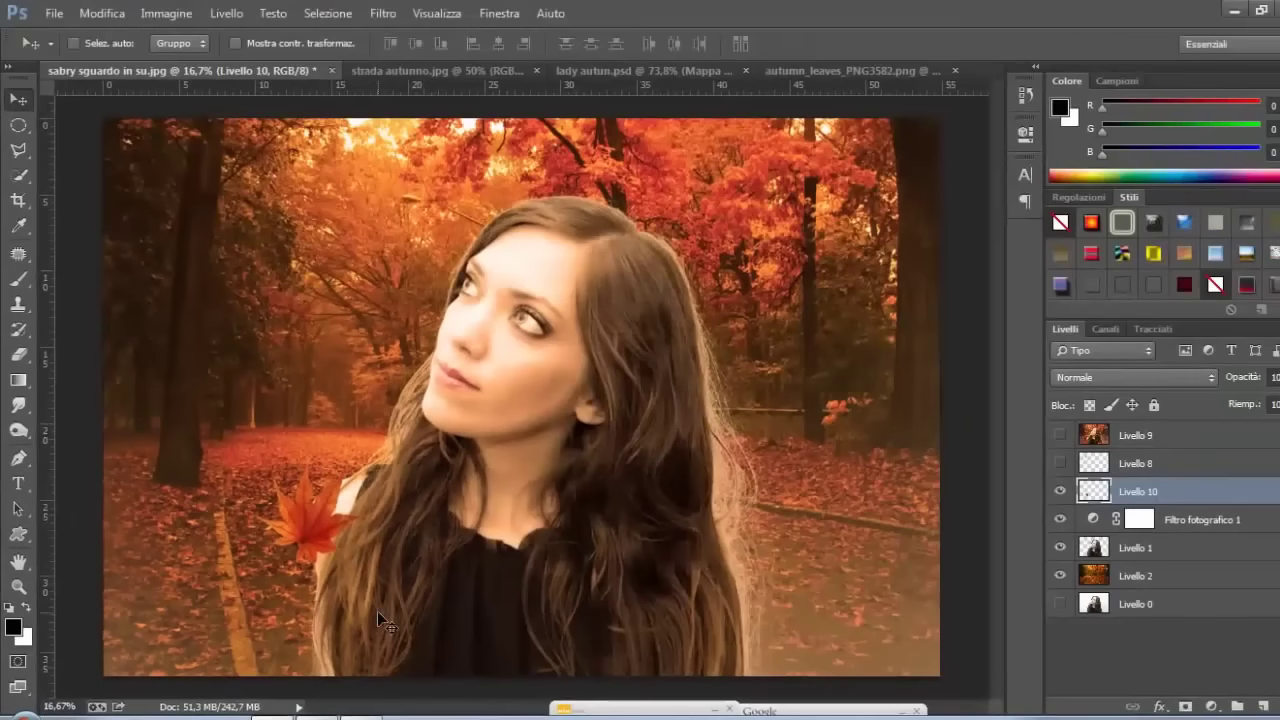
key(ctrl+t)
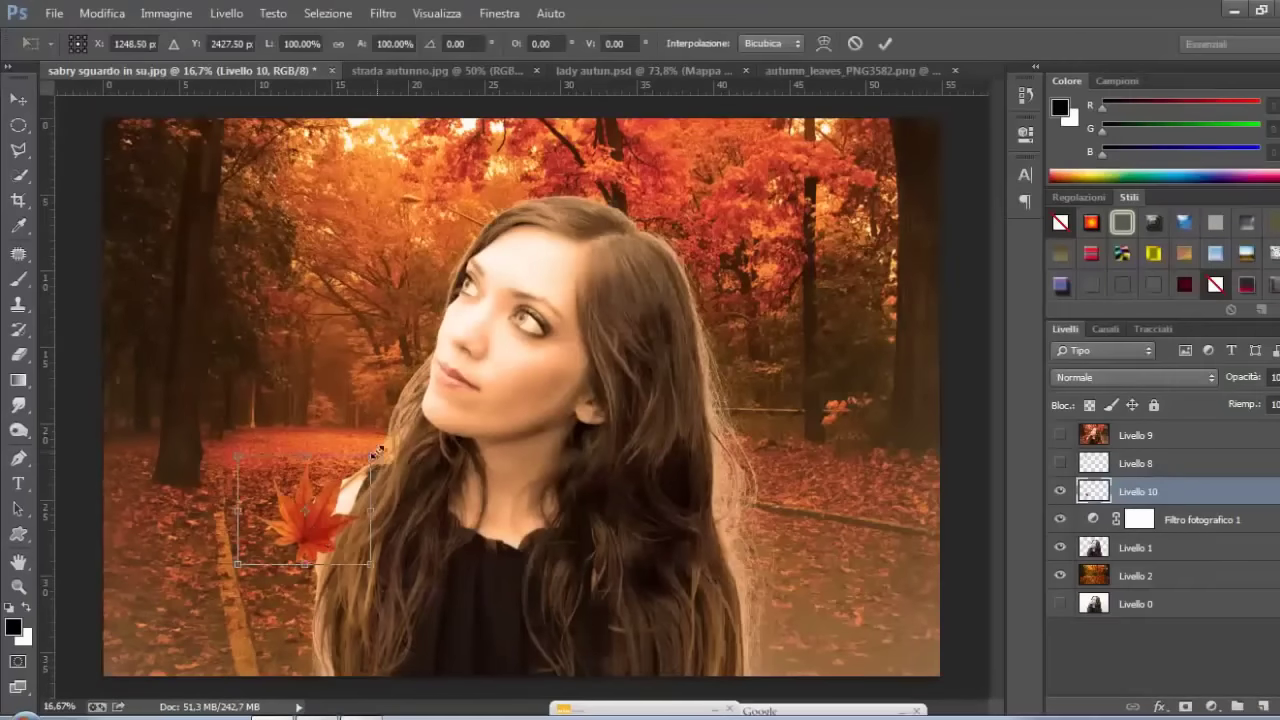
key(Return)
- Soften the maple leaf with a 4.0-pixel blur
click(382, 13)
click(940, 529)
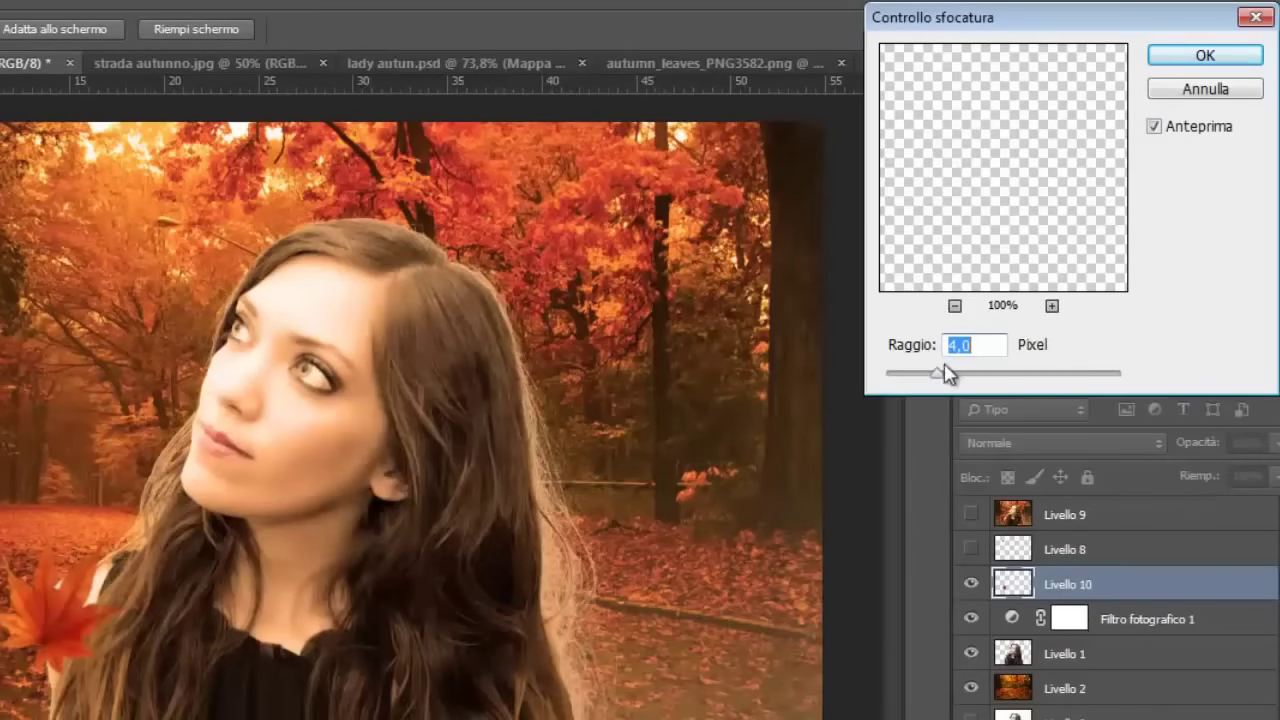
click(1205, 55)
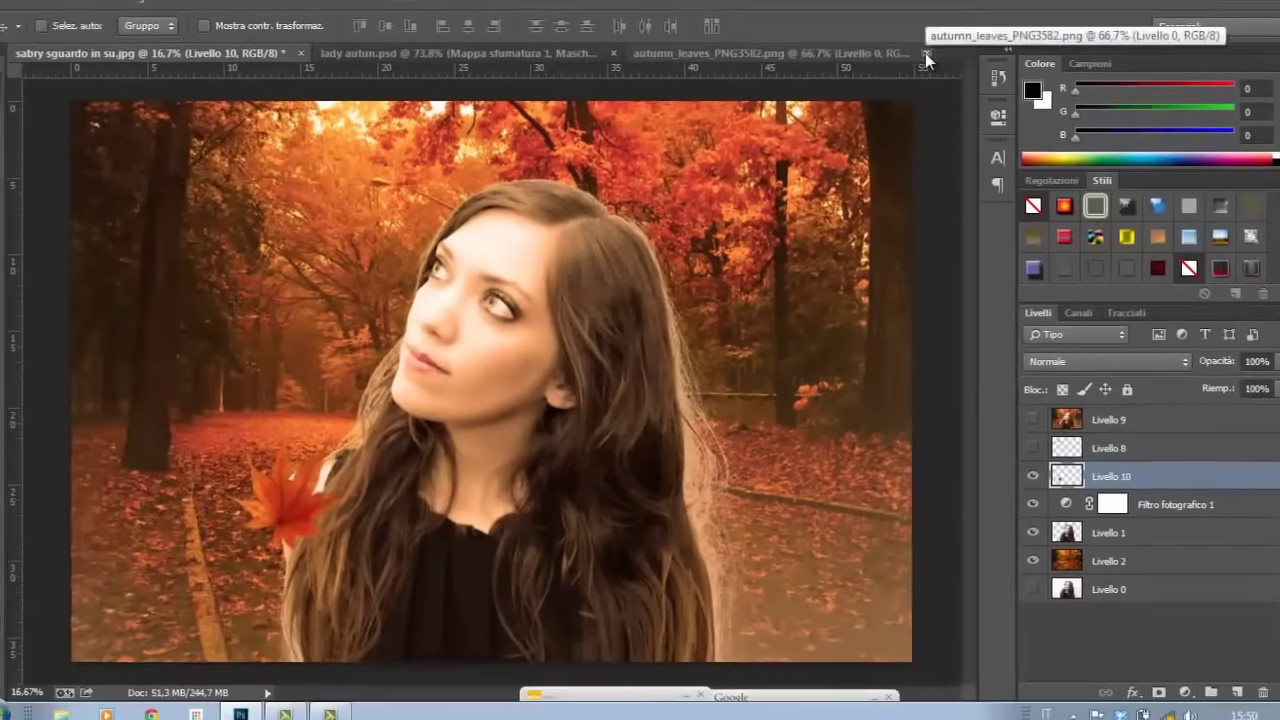
- Add foglia autunnale.png as a small leaf tilted about 20° left of her head
click(54, 13)
click(80, 52)
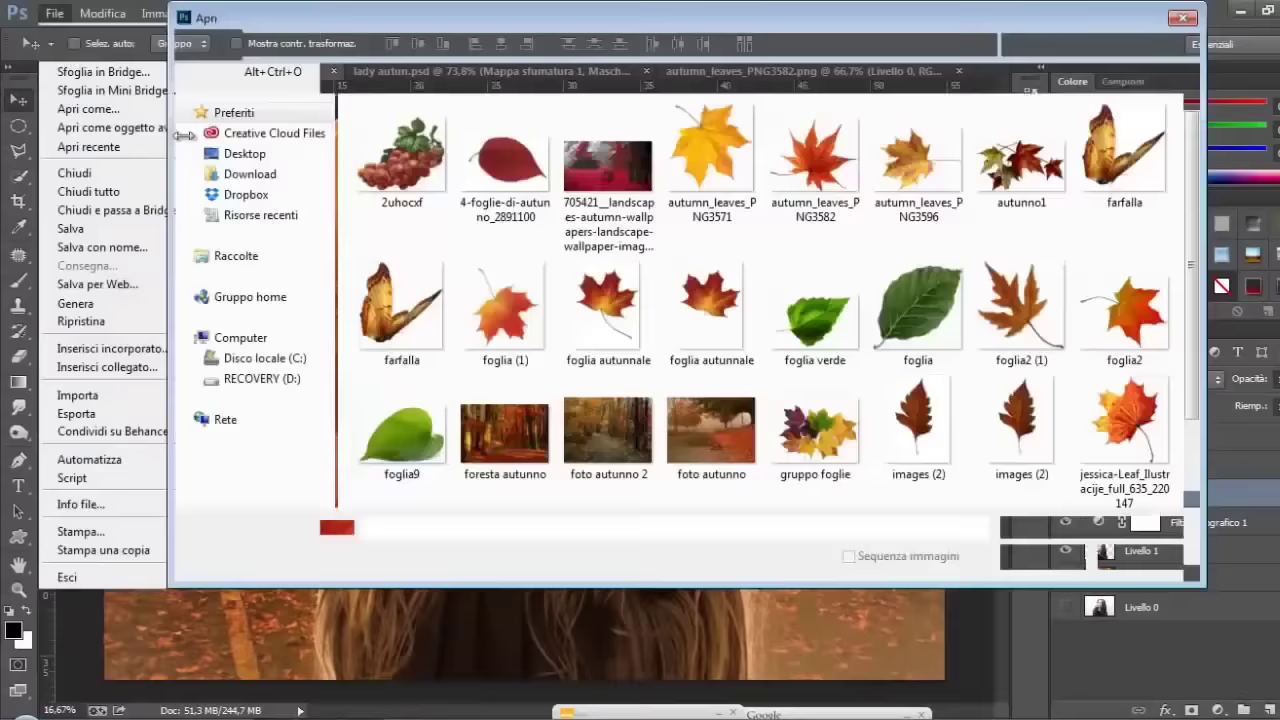
double_click(711, 305)
mouse_move(400, 350)
mouse_down()
mouse_move(335, 335)
mouse_move(340, 326)
mouse_up()
key(ctrl+t)
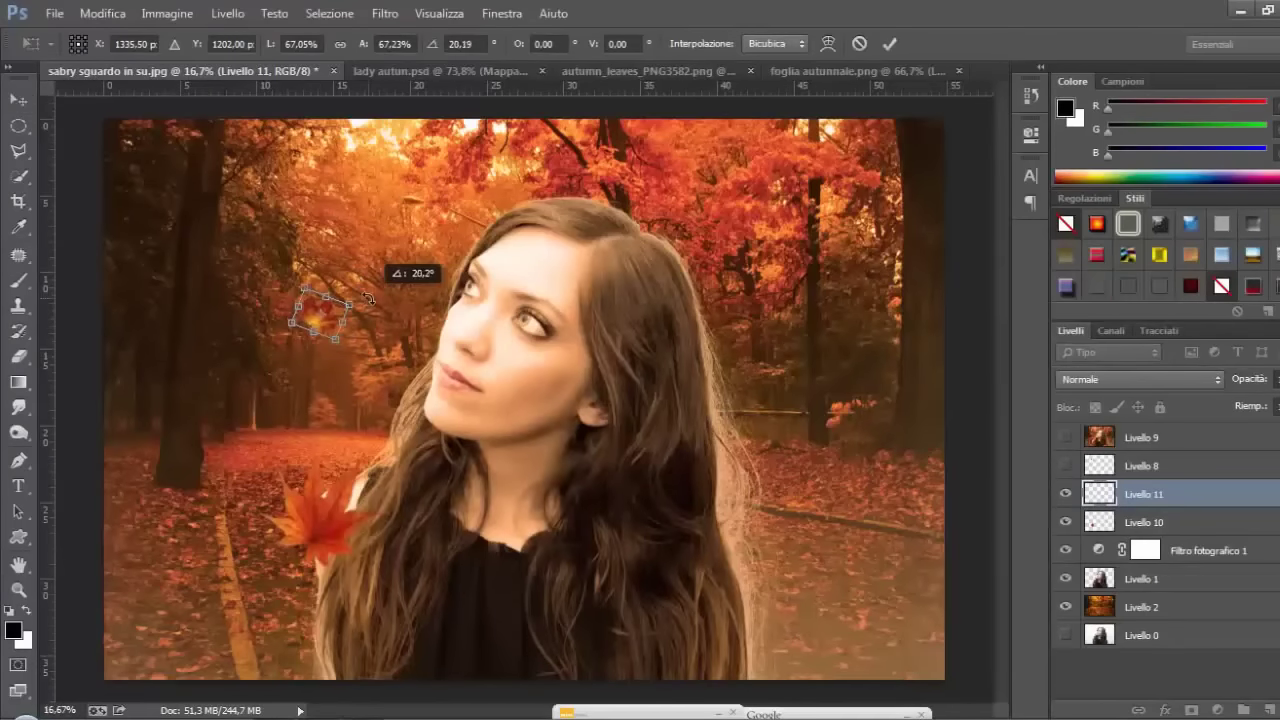
key(Return)
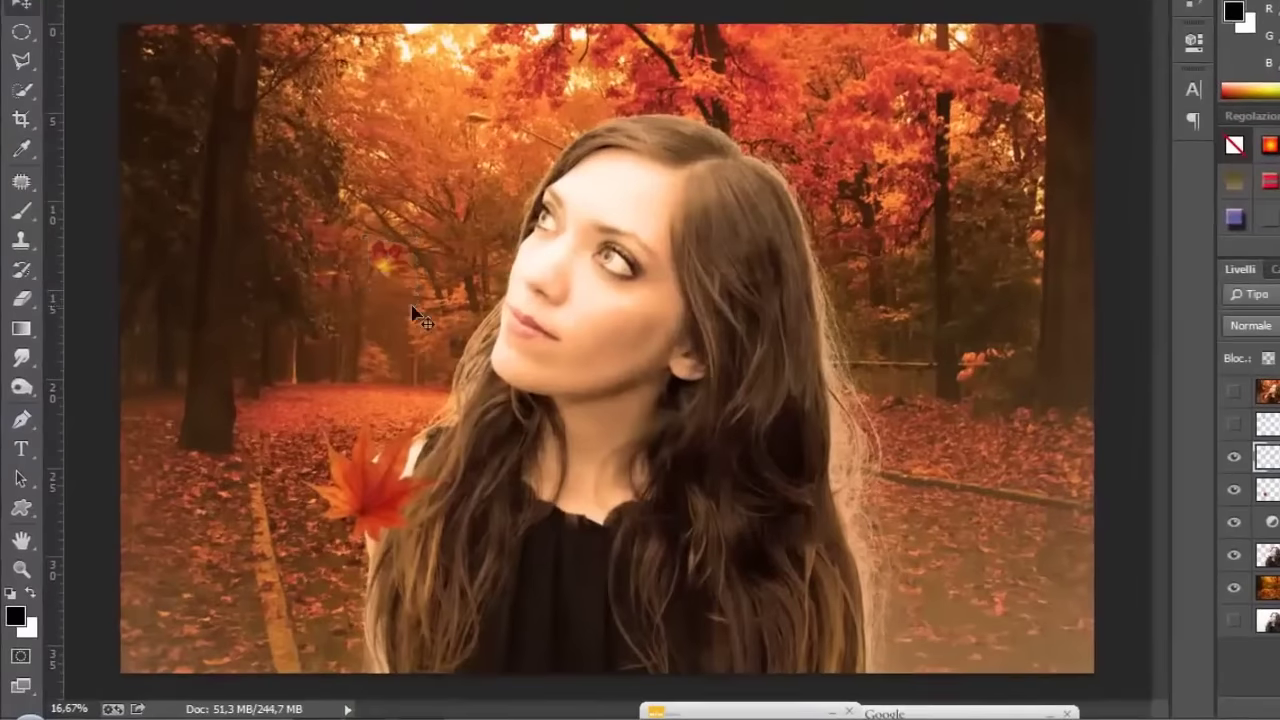
key(ctrl+o)
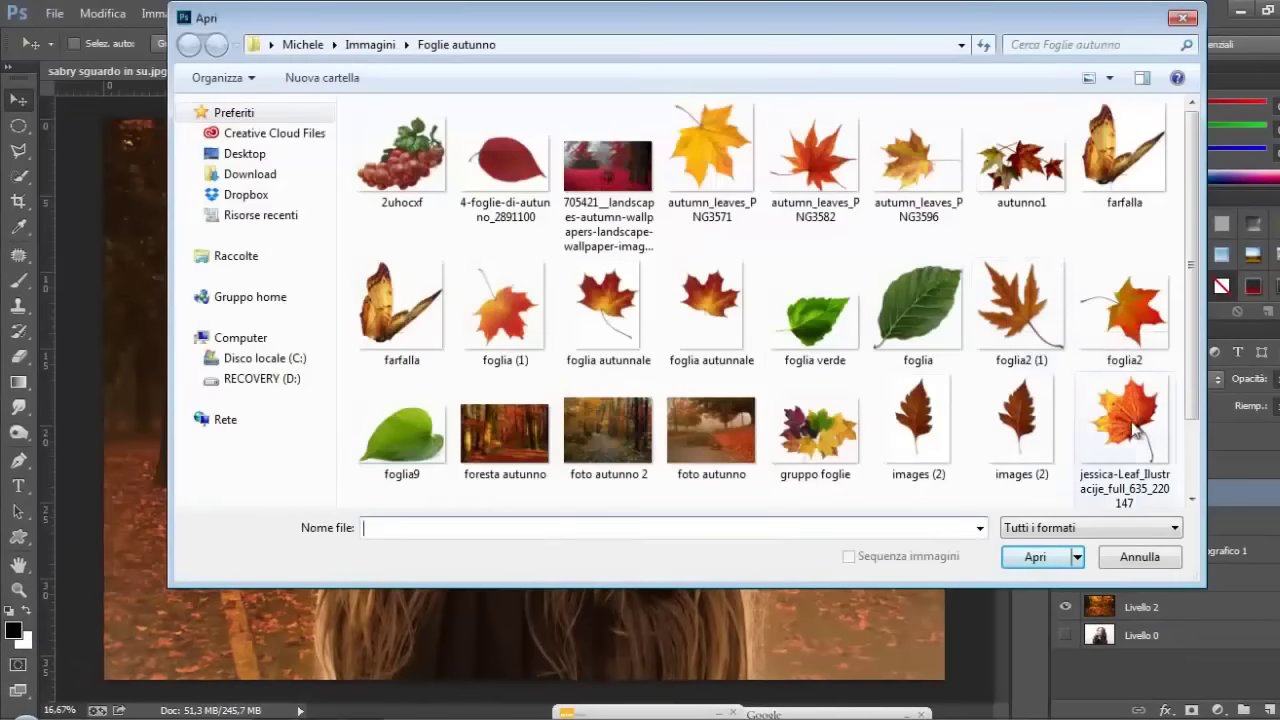
- Place the large maple leaf illustration enlarged and tilted at the bottom, in front of her
double_click(1123, 425)
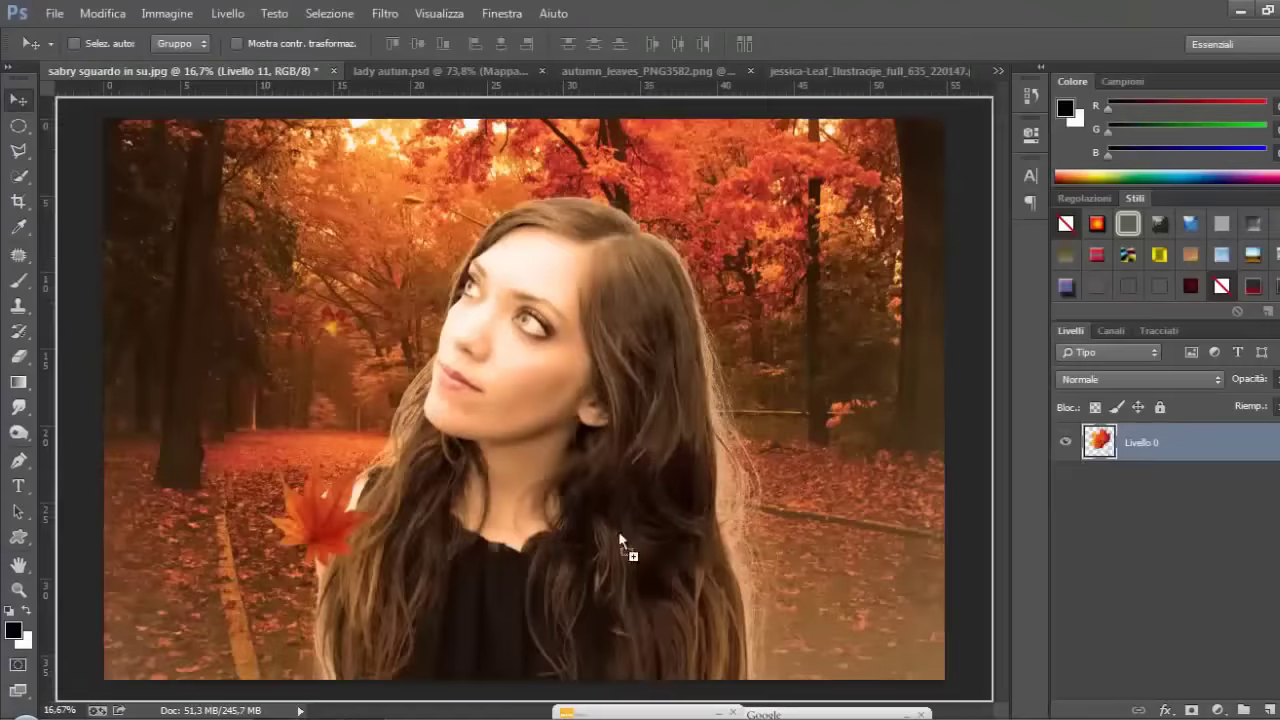
mouse_move(566, 365)
mouse_down()
mouse_move(640, 597)
mouse_move(808, 397)
mouse_up()
key(ctrl+t)
key(Return)
drag(782, 506, 760, 650)
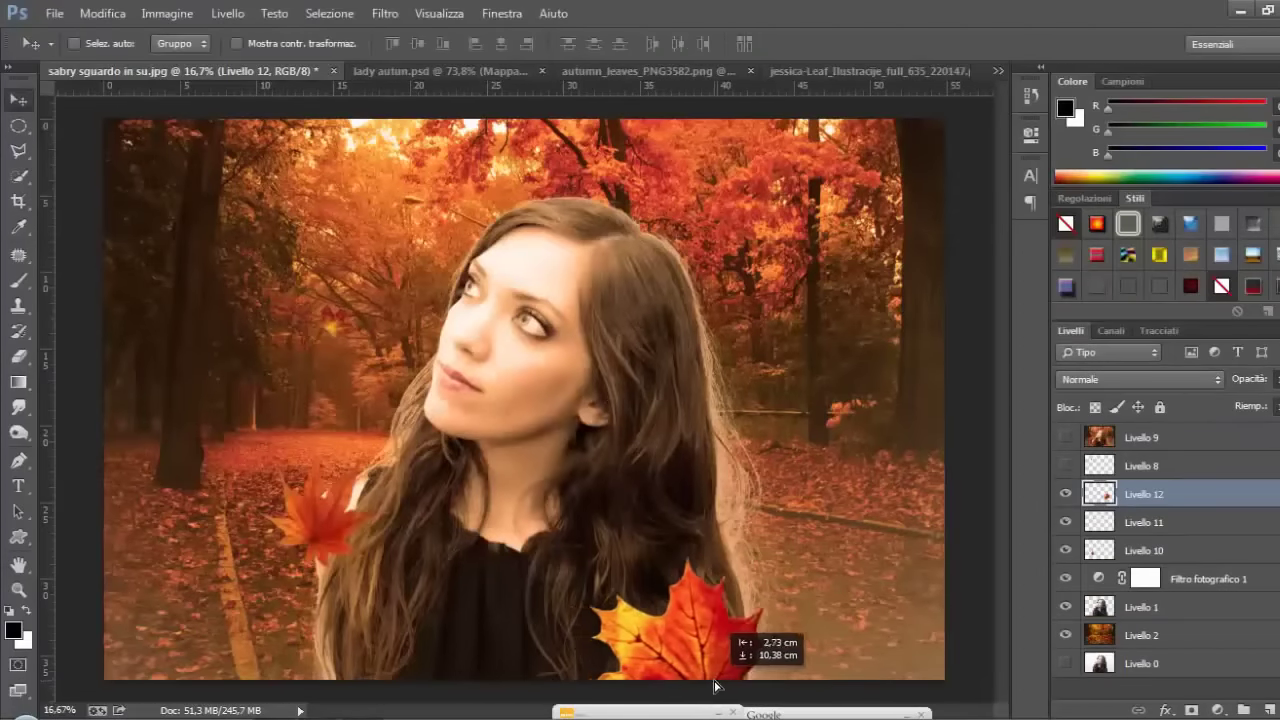
key(ctrl+t)
mouse_move(795, 560)
mouse_down()
mouse_move(745, 608)
mouse_move(840, 578)
mouse_up()
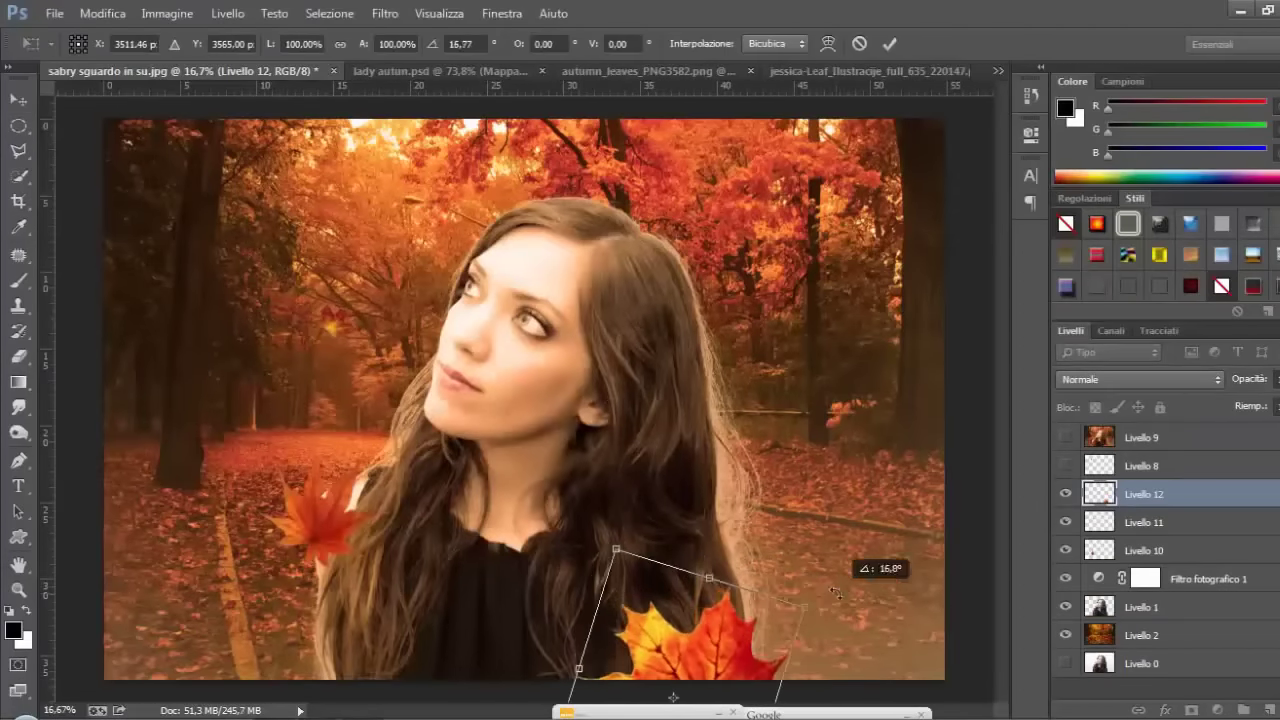
key(Return)
- Blur the large foreground leaf with Gaussian Blur radius 8,6
click(385, 13)
click(714, 385)
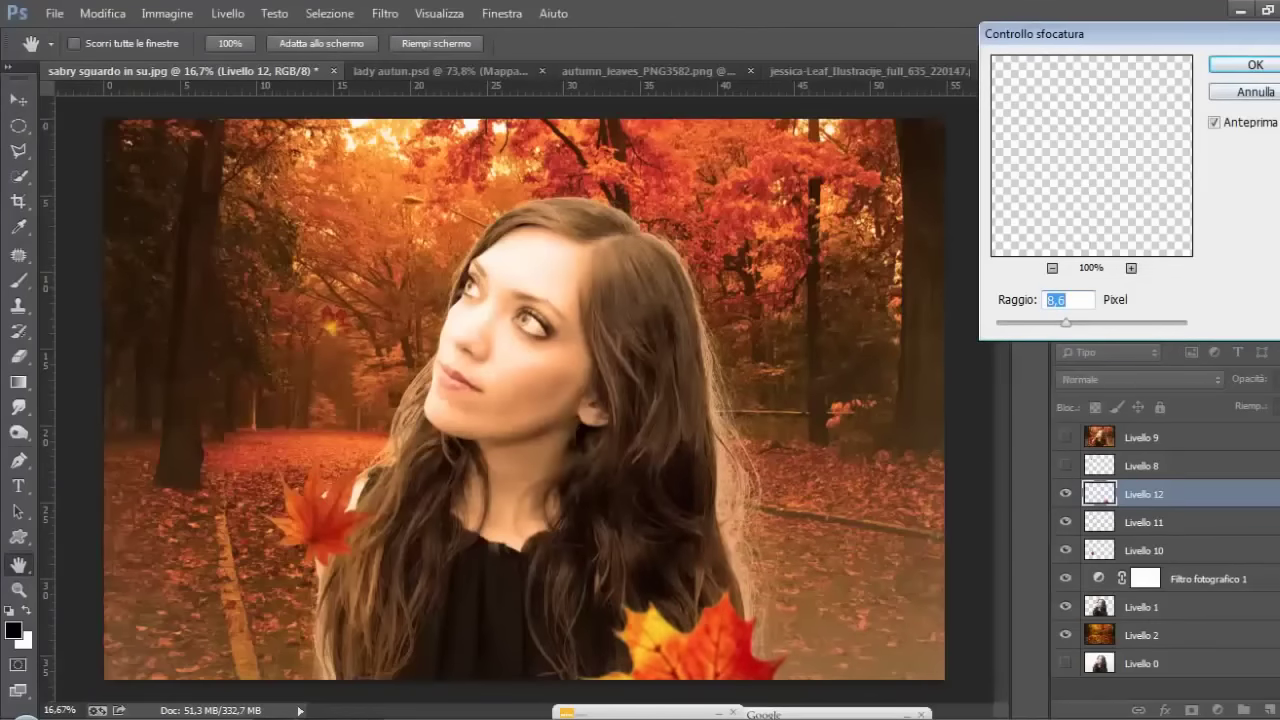
key(Return)
key(ctrl+o)
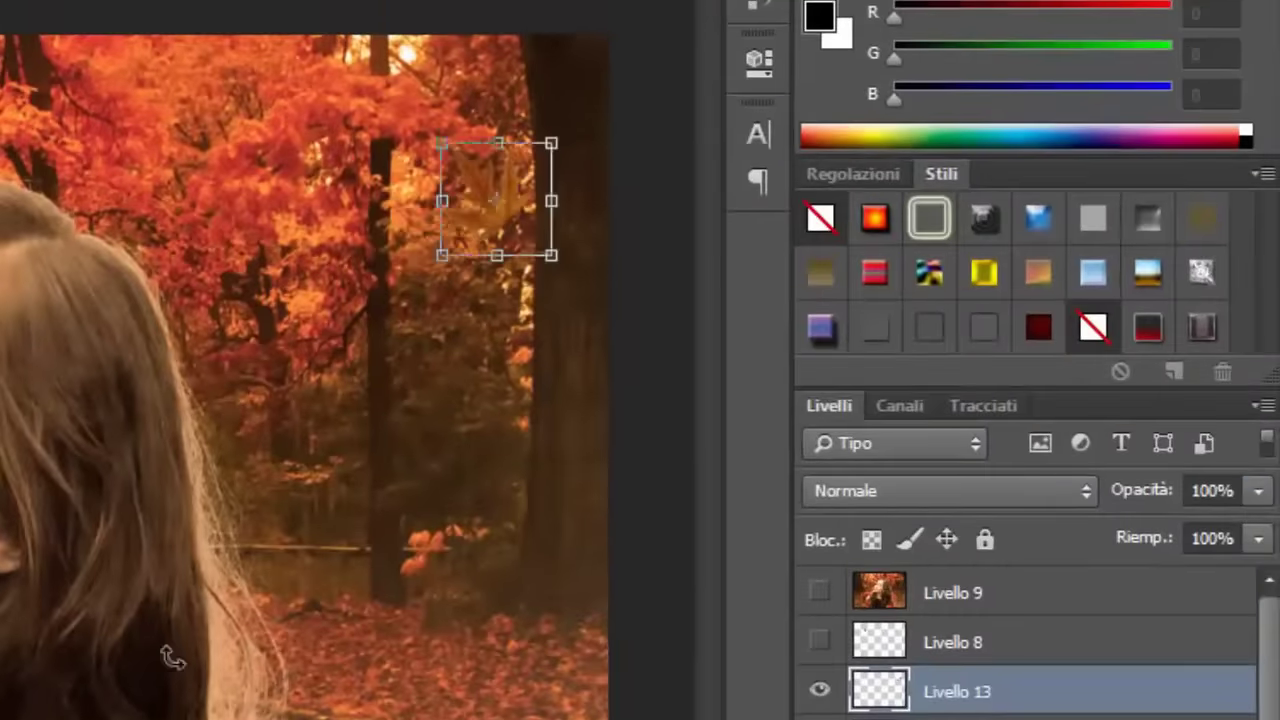
- Enlarge the upper-right leaf, duplicate it, and Gaussian-blur the copy
drag(441, 143, 337, 94)
key(Return)
key(ctrl+j)
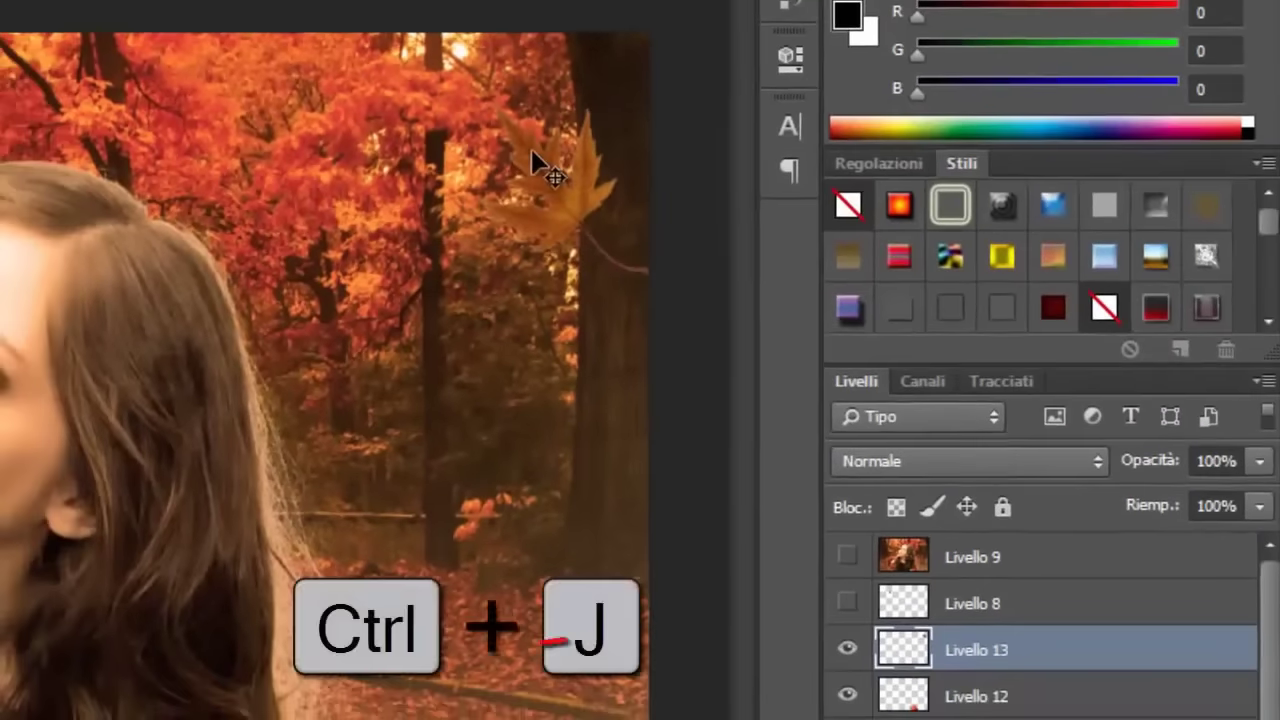
click(43, 14)
click(470, 500)
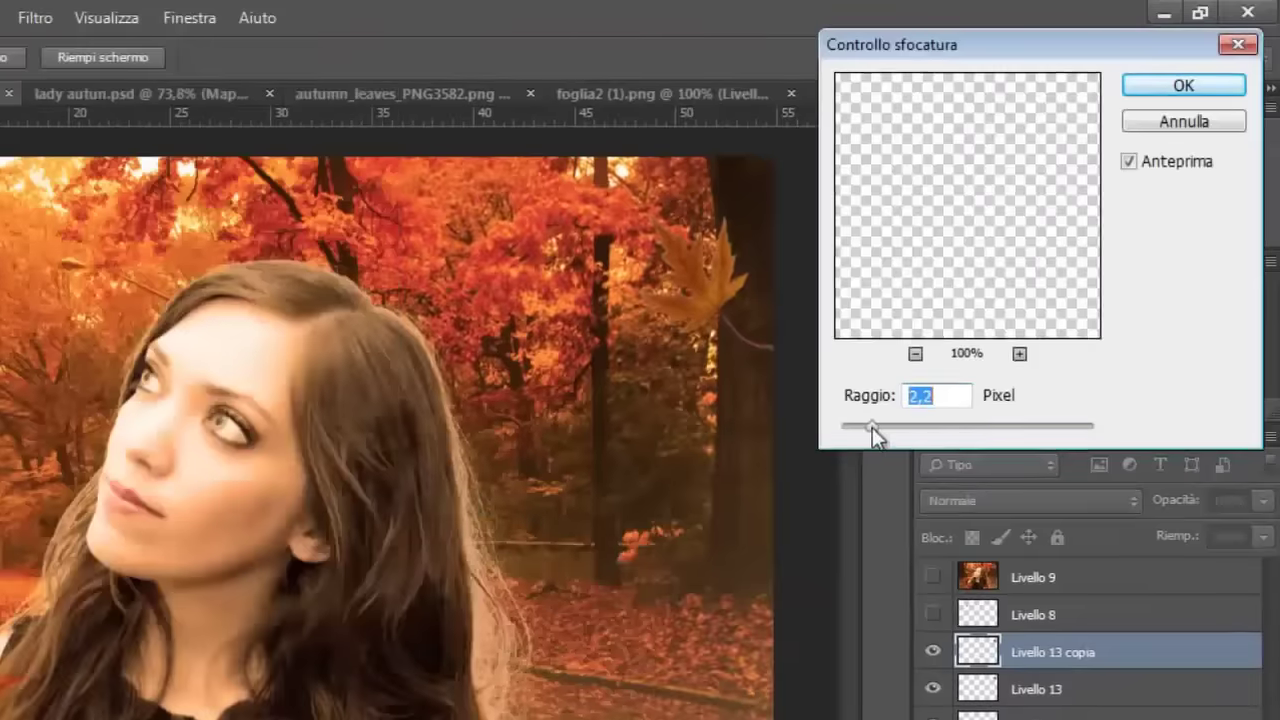
drag(872, 427, 912, 451)
key(Return)
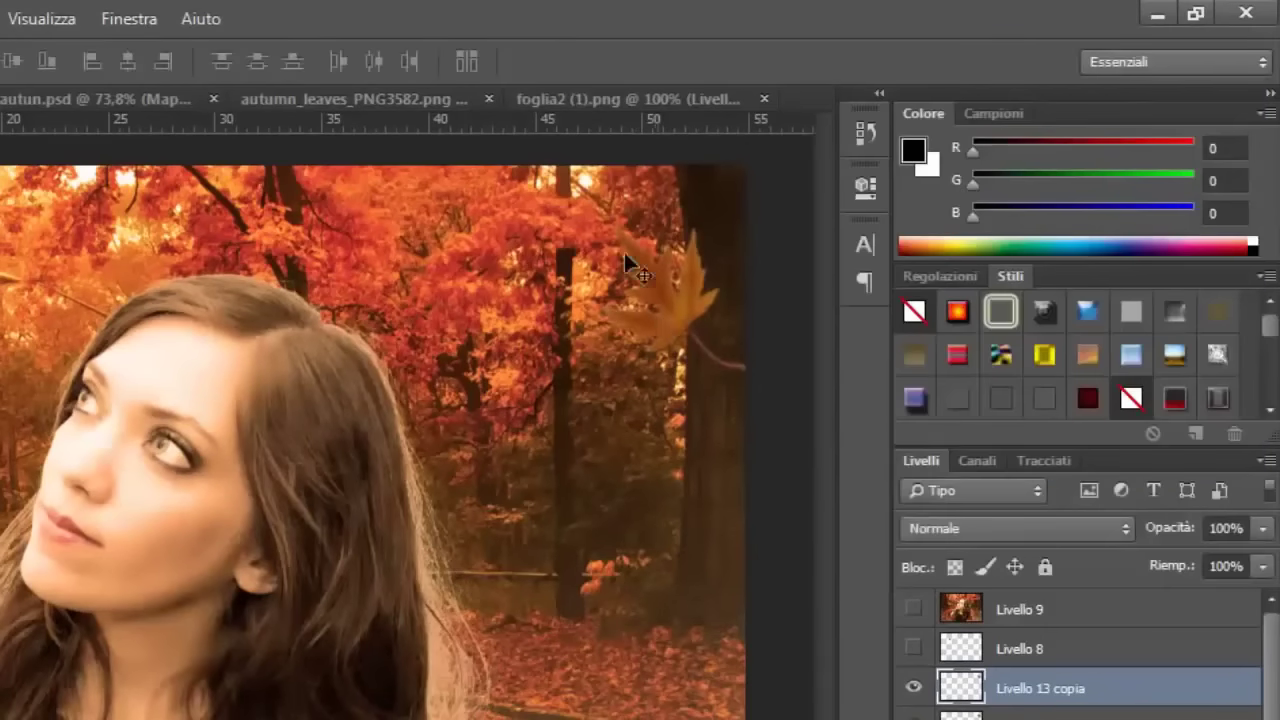
key(e)
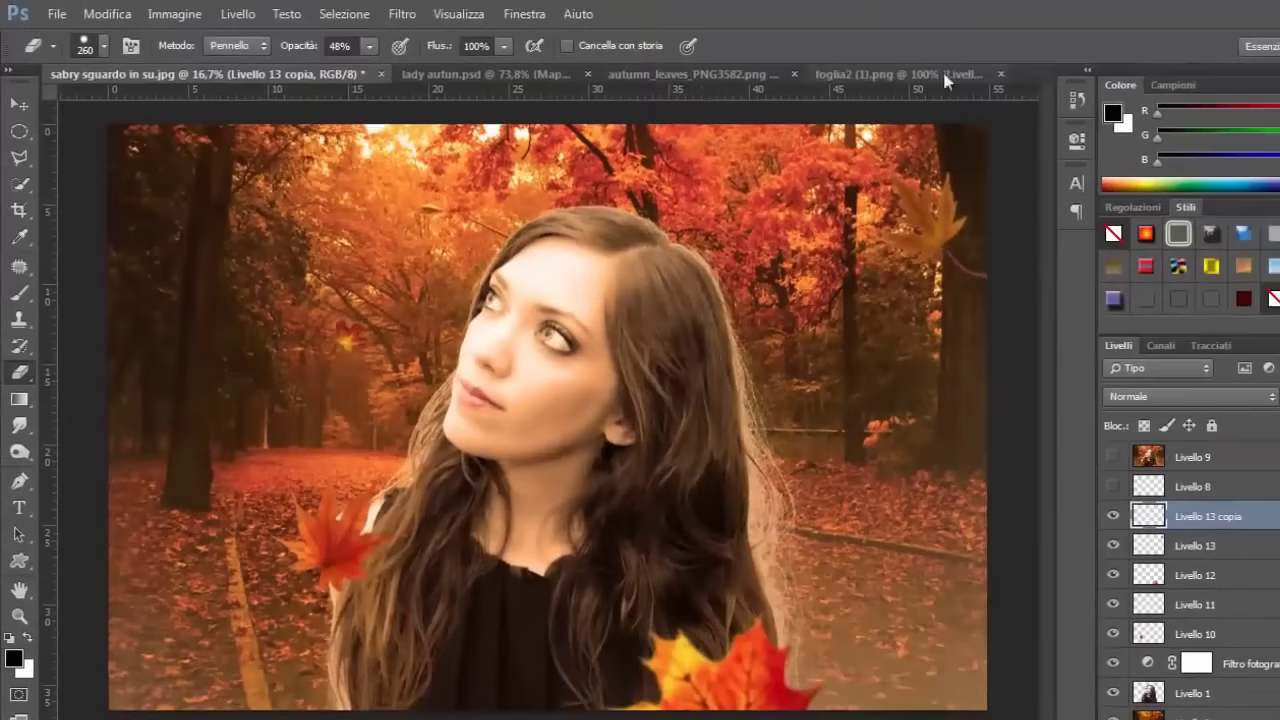
- Add the images (2).png leaf rotated about -10.8°, positioned beside her shoulder
click(55, 13)
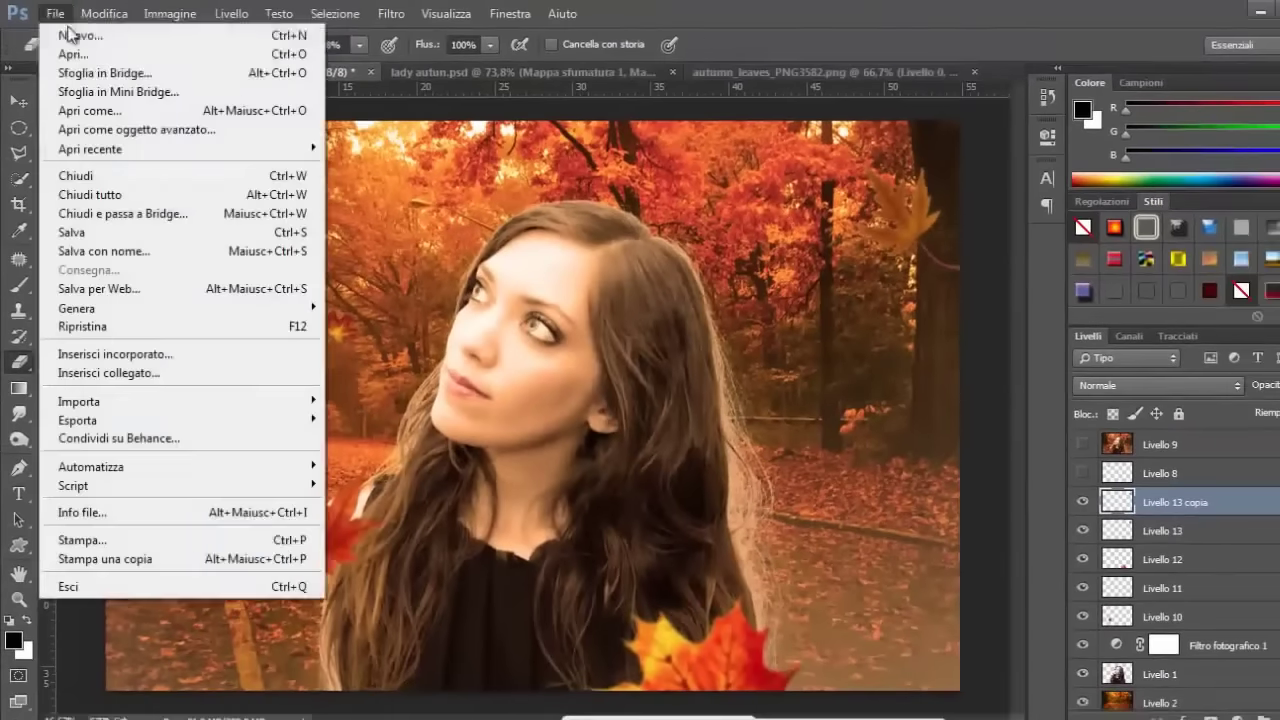
click(100, 57)
double_click(936, 440)
key(v)
drag(530, 400, 712, 428)
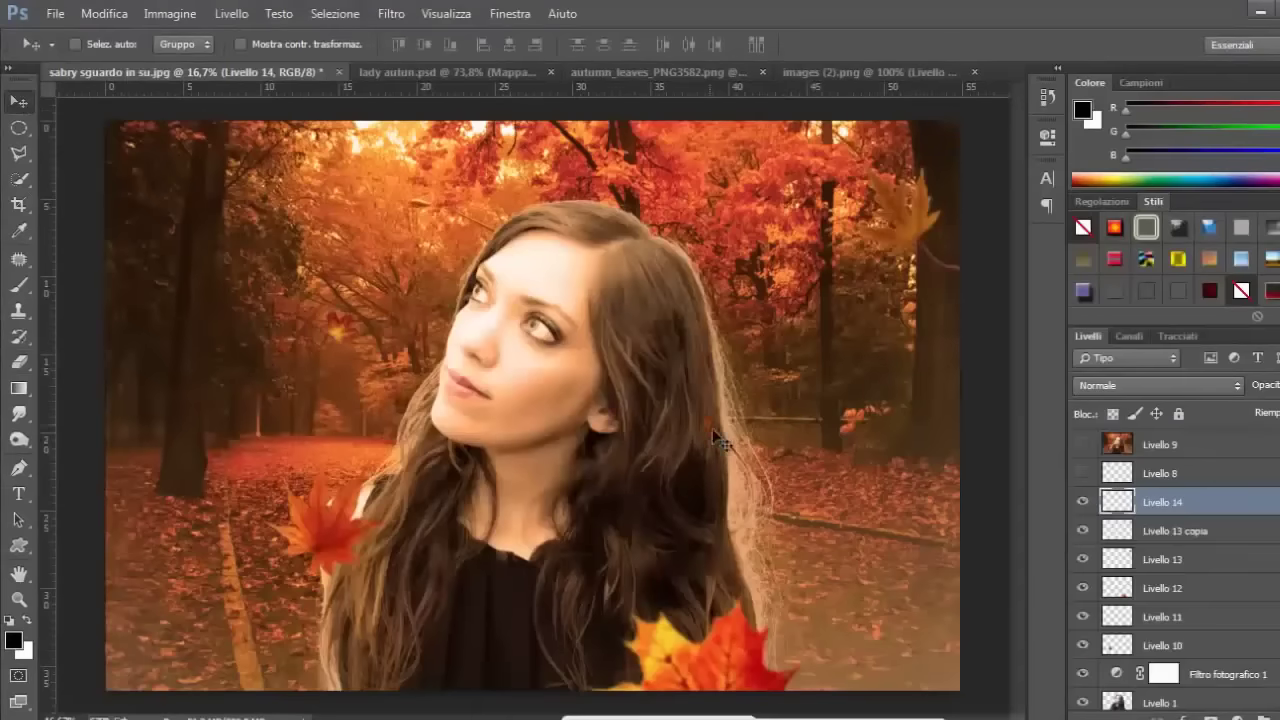
key(ctrl+t)
drag(746, 384, 752, 362)
key(Return)
drag(715, 420, 708, 484)
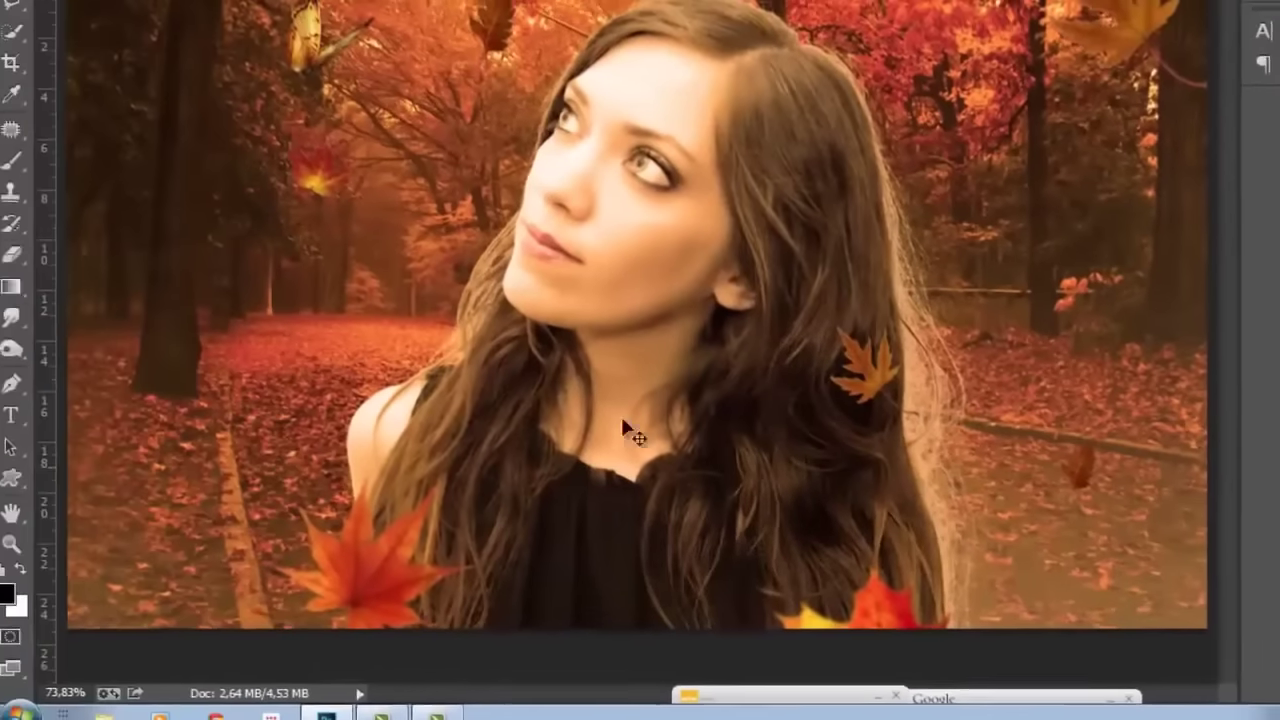
- Fill the new layer with black and render a Lens Flare at brightness 137
right_click(19, 385)
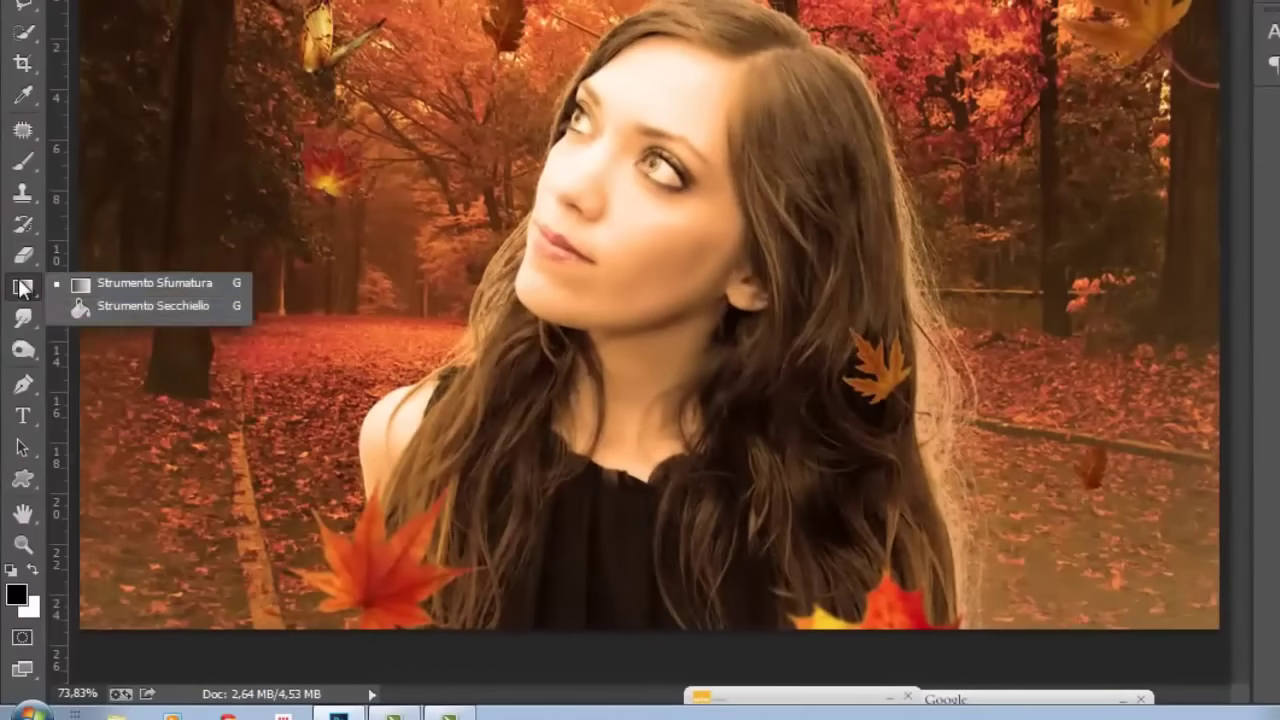
click(82, 402)
click(377, 268)
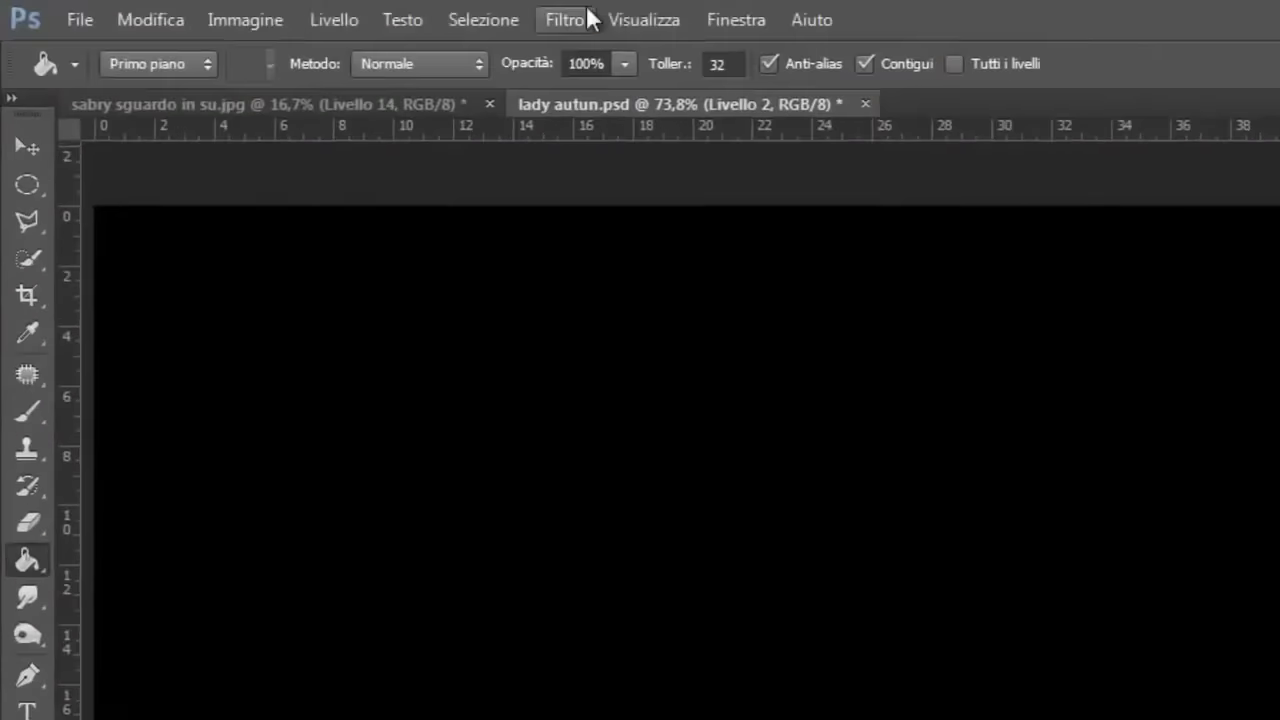
click(570, 17)
mouse_move(680, 443)
click(1045, 545)
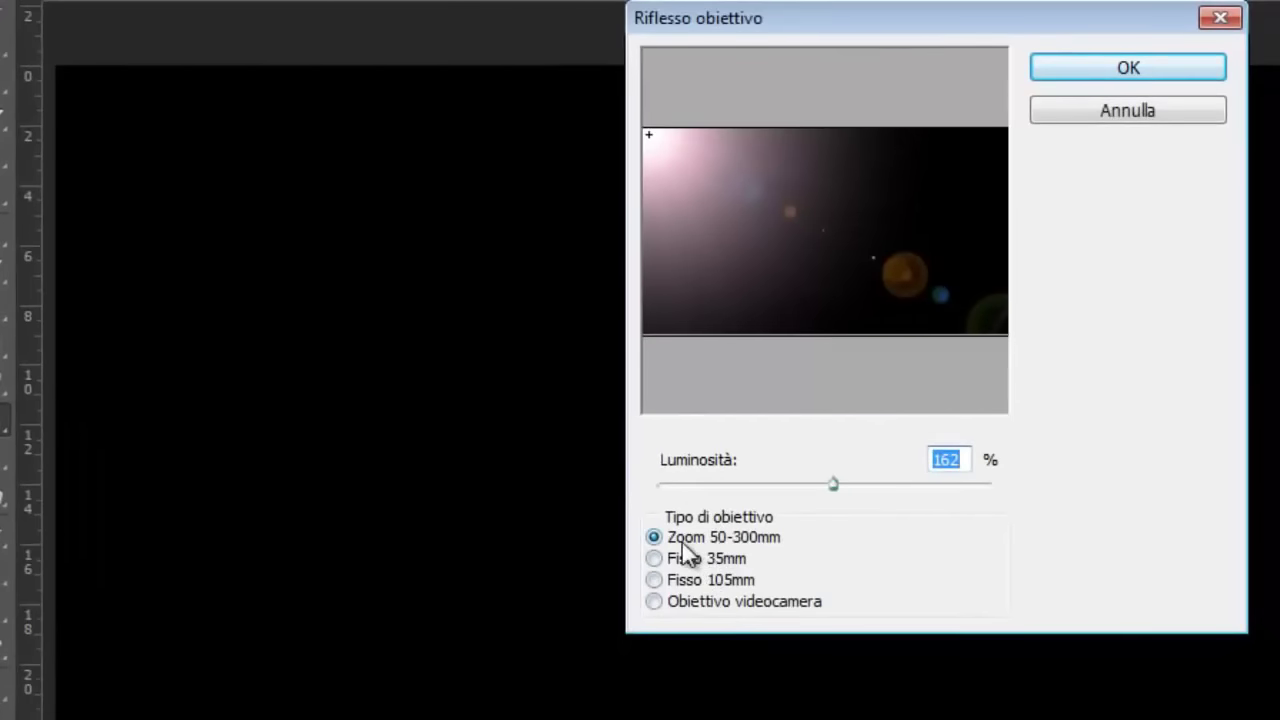
mouse_move(834, 486)
mouse_down()
mouse_move(806, 486)
mouse_move(834, 501)
mouse_up()
click(1152, 68)
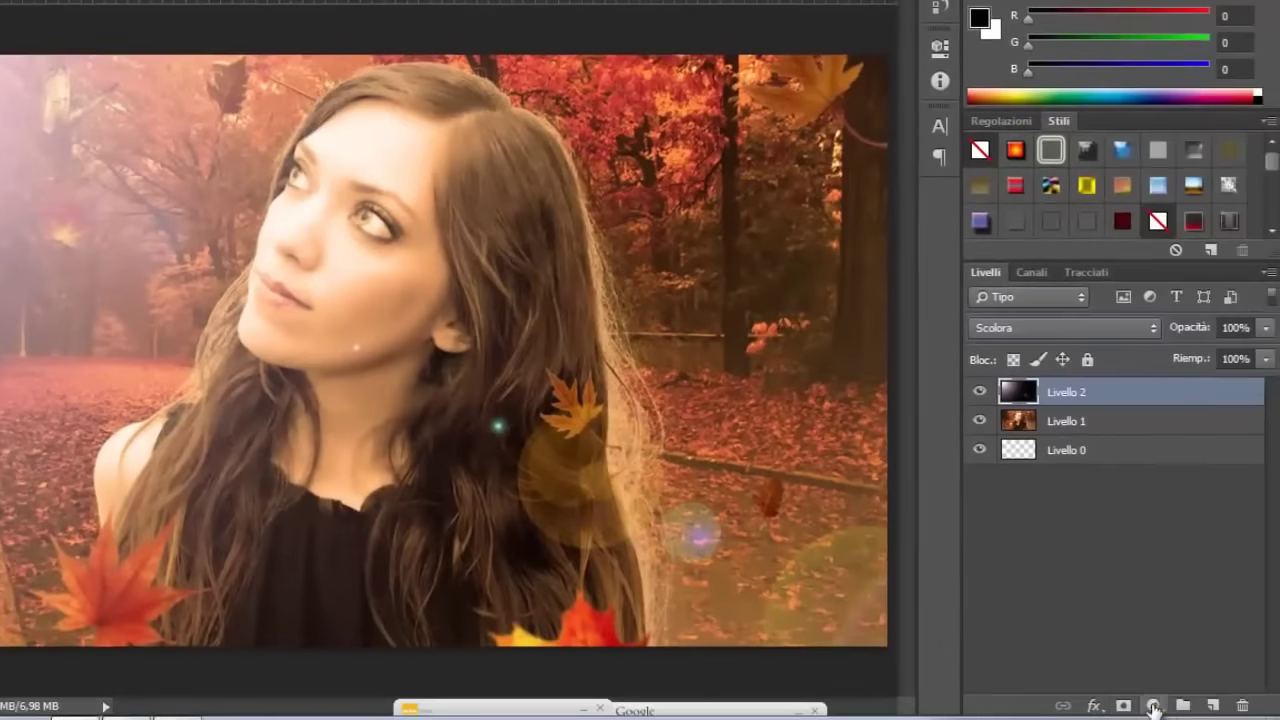
- Add a brown Foreground-to-Transparent Gradient Map adjustment layer
click(1153, 705)
click(1086, 651)
click(675, 110)
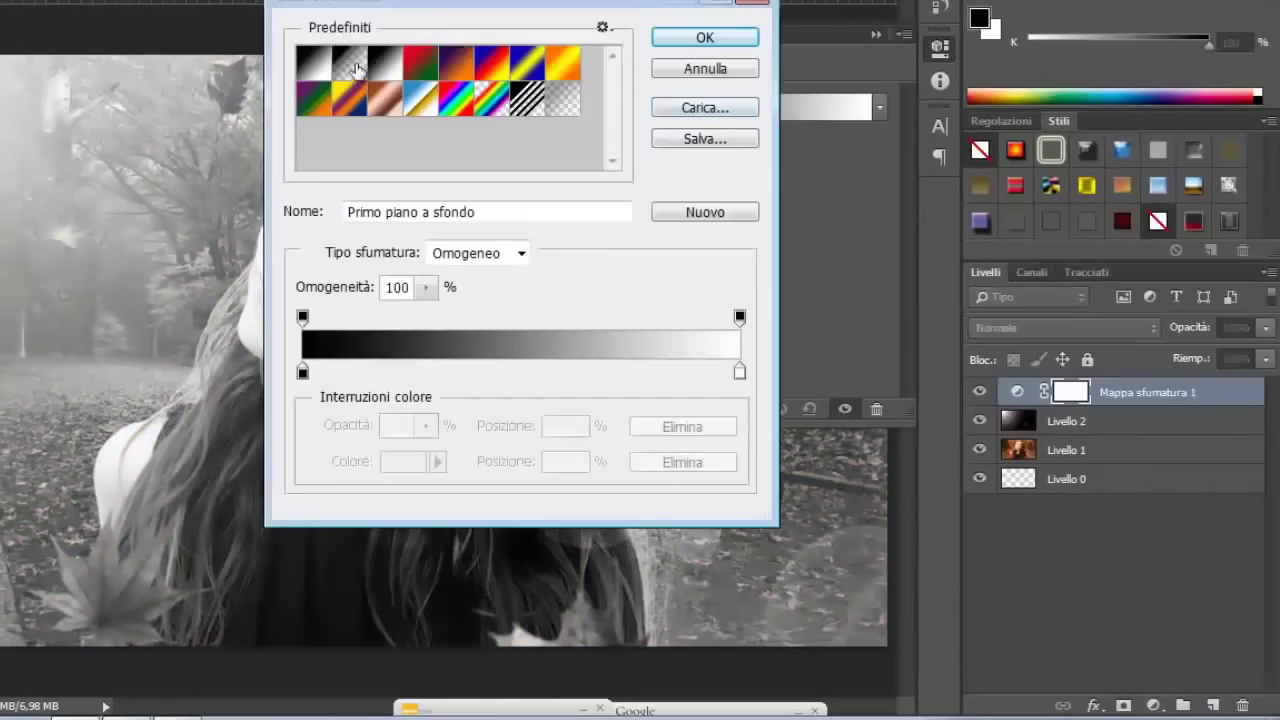
click(349, 65)
click(402, 470)
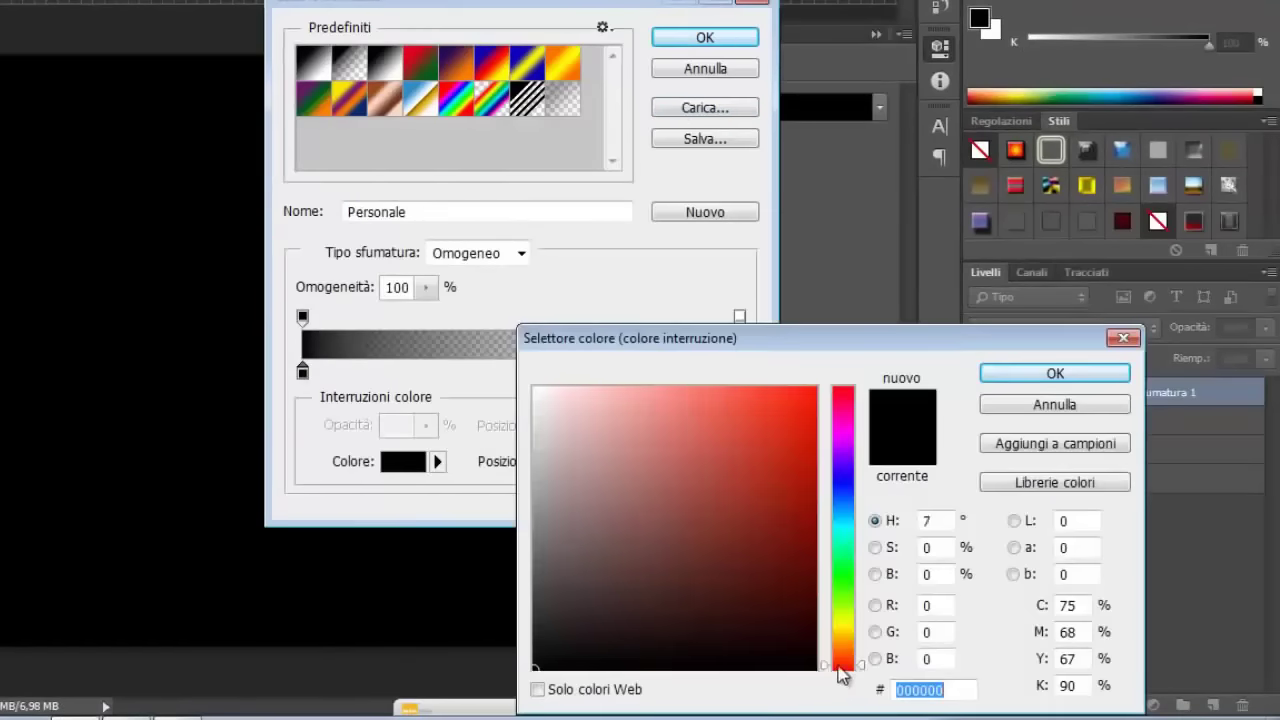
drag(843, 665, 843, 652)
click(796, 533)
click(1015, 373)
click(705, 37)
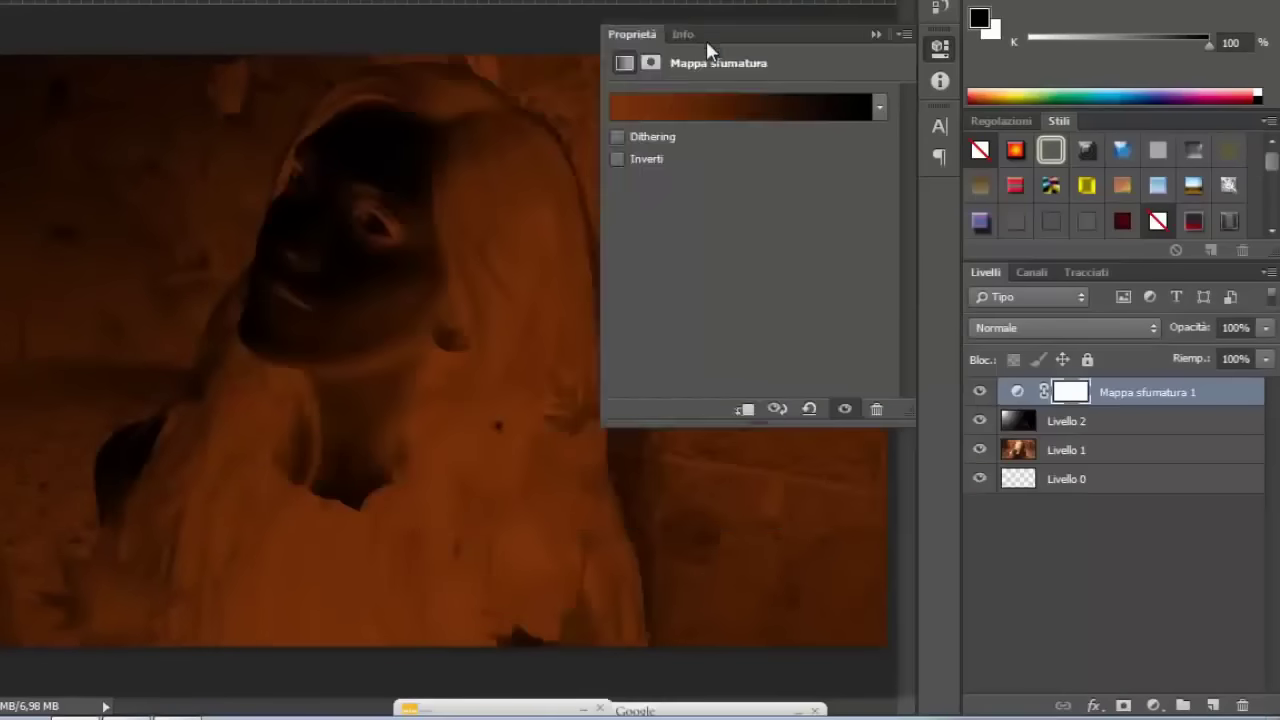
- Blend the gradient map in Sovrapponi (Overlay) mode at reduced opacity
click(1065, 328)
click(1000, 166)
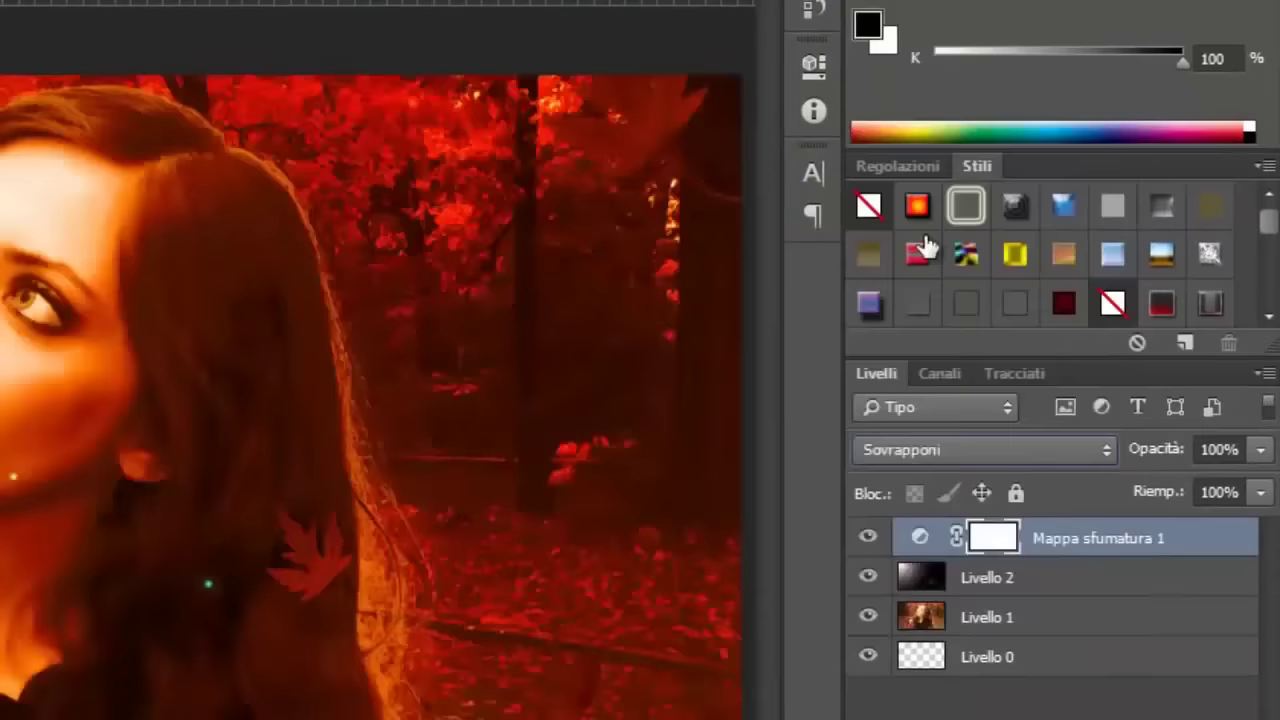
click(1267, 391)
drag(1264, 418, 1190, 422)
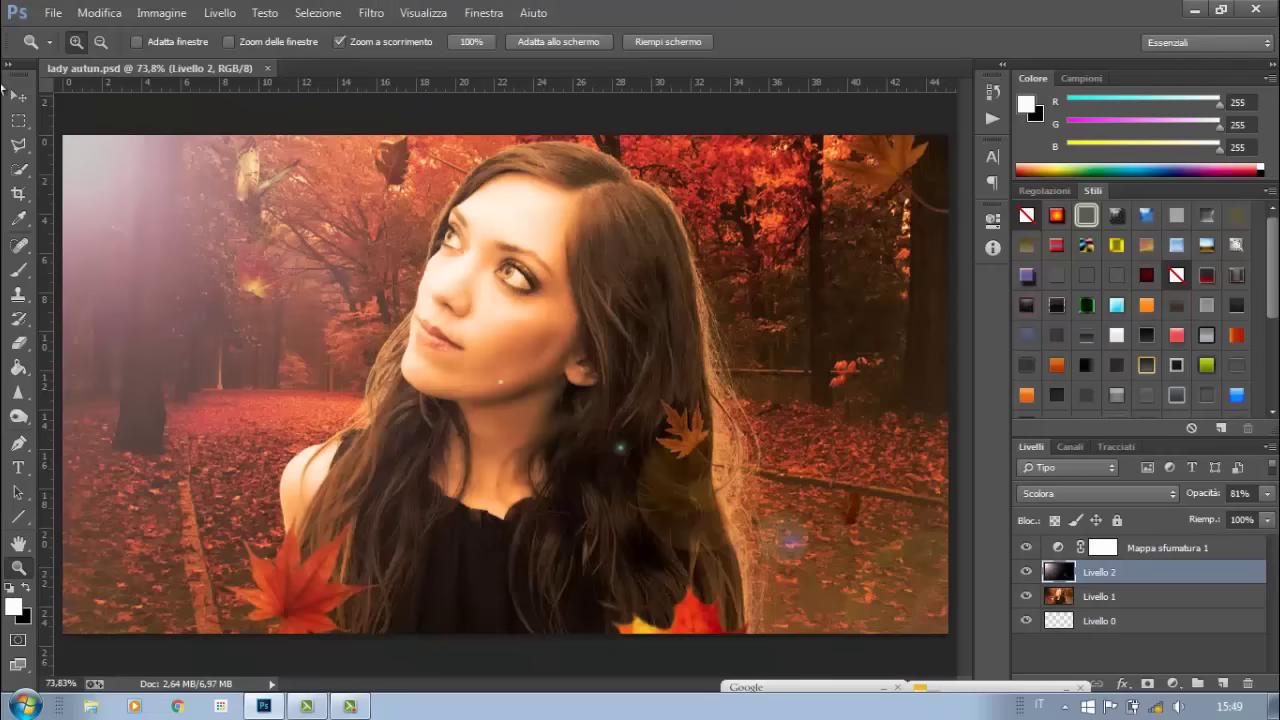
click(20, 9)
click(60, 34)
- Place the autunno1 leaves as a crown on her head, rotated about 18°
double_click(805, 195)
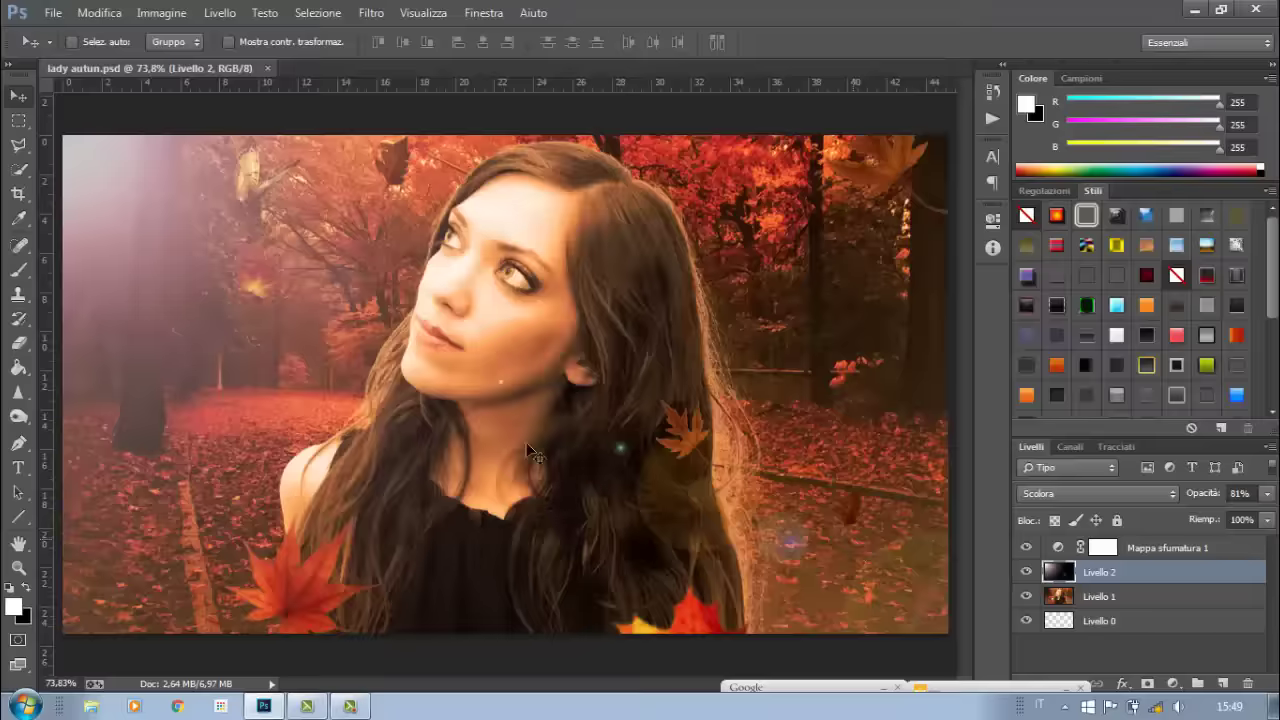
key(ctrl+t)
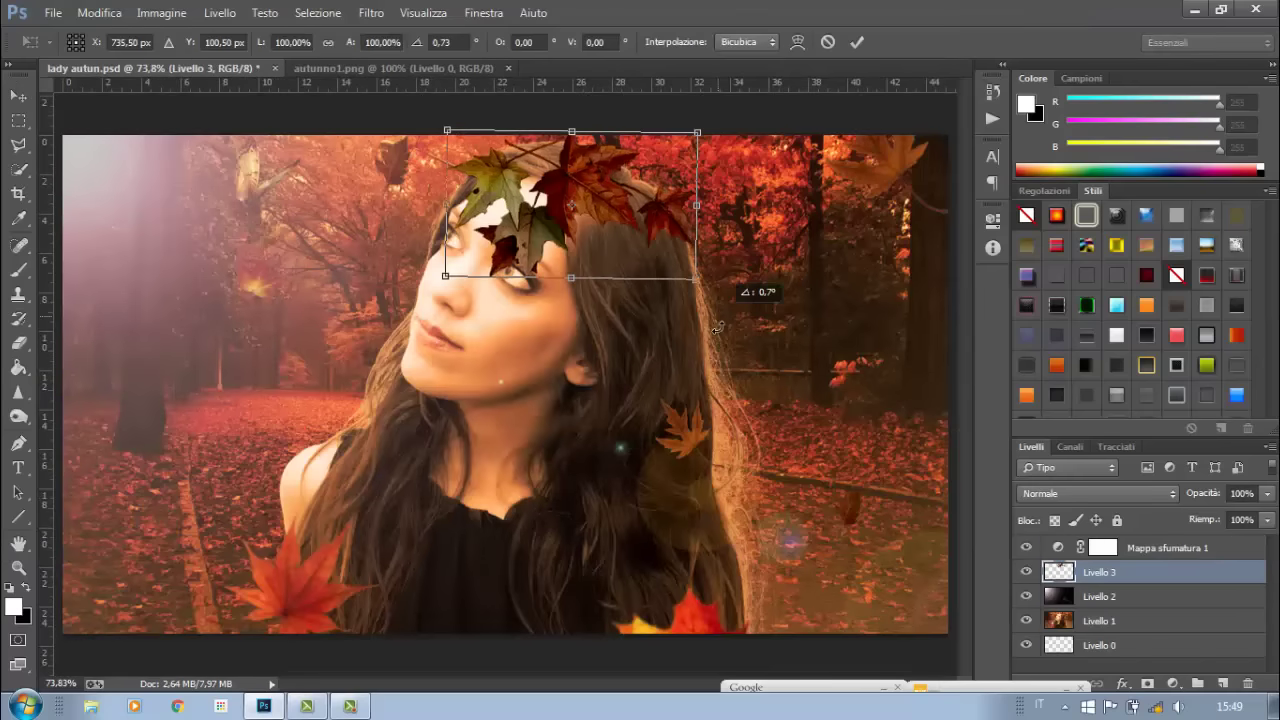
drag(718, 290, 660, 304)
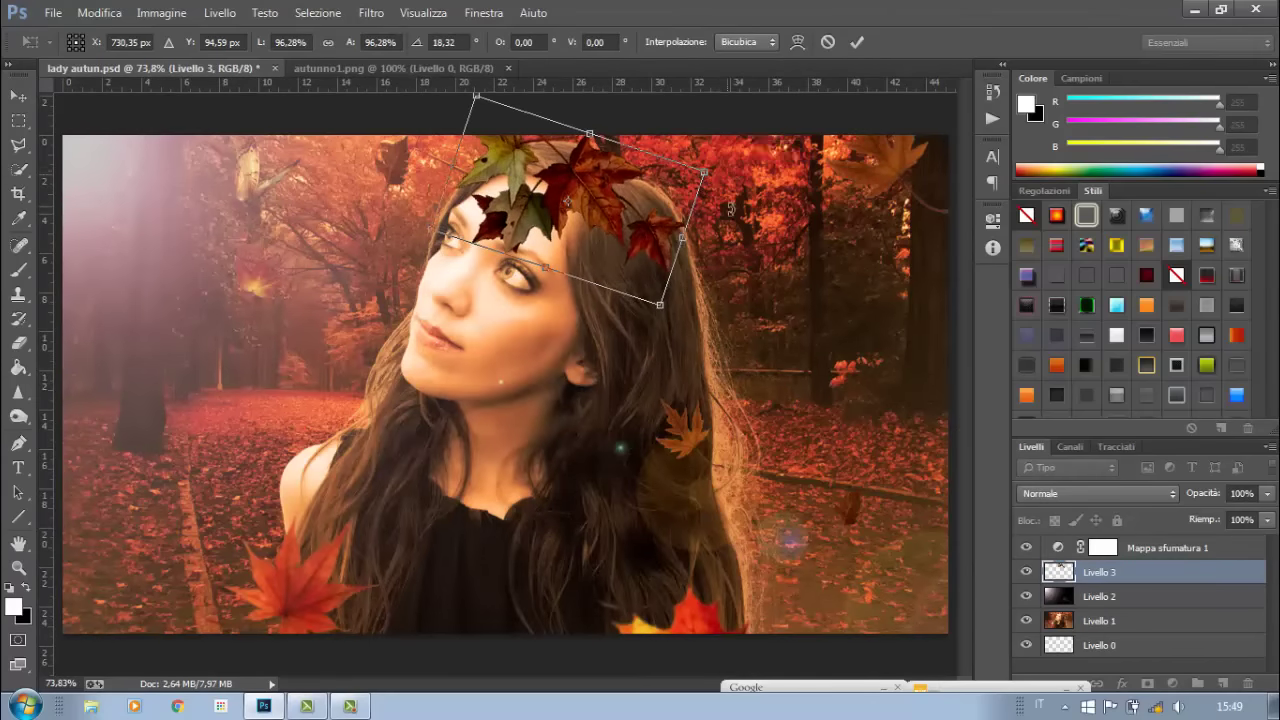
key(Return)
key(e)
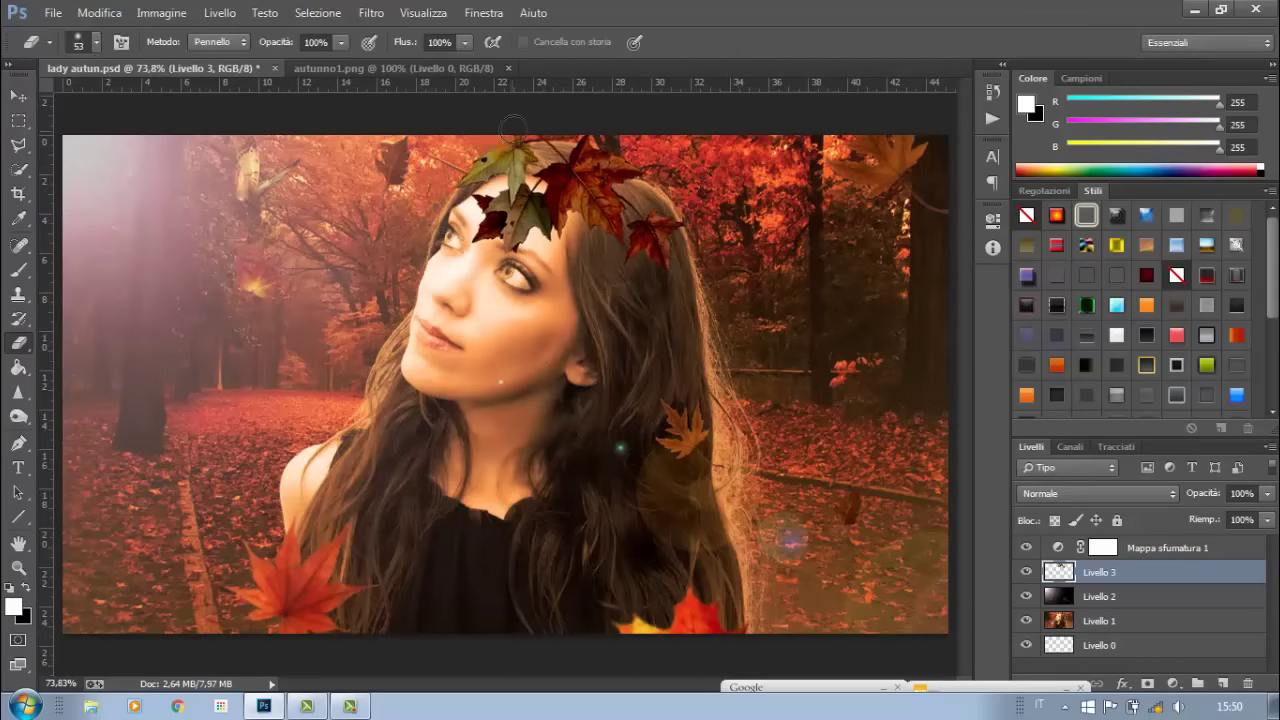
- Copy the 2uhocxf grapes image into the lady autun composite
click(53, 12)
click(75, 52)
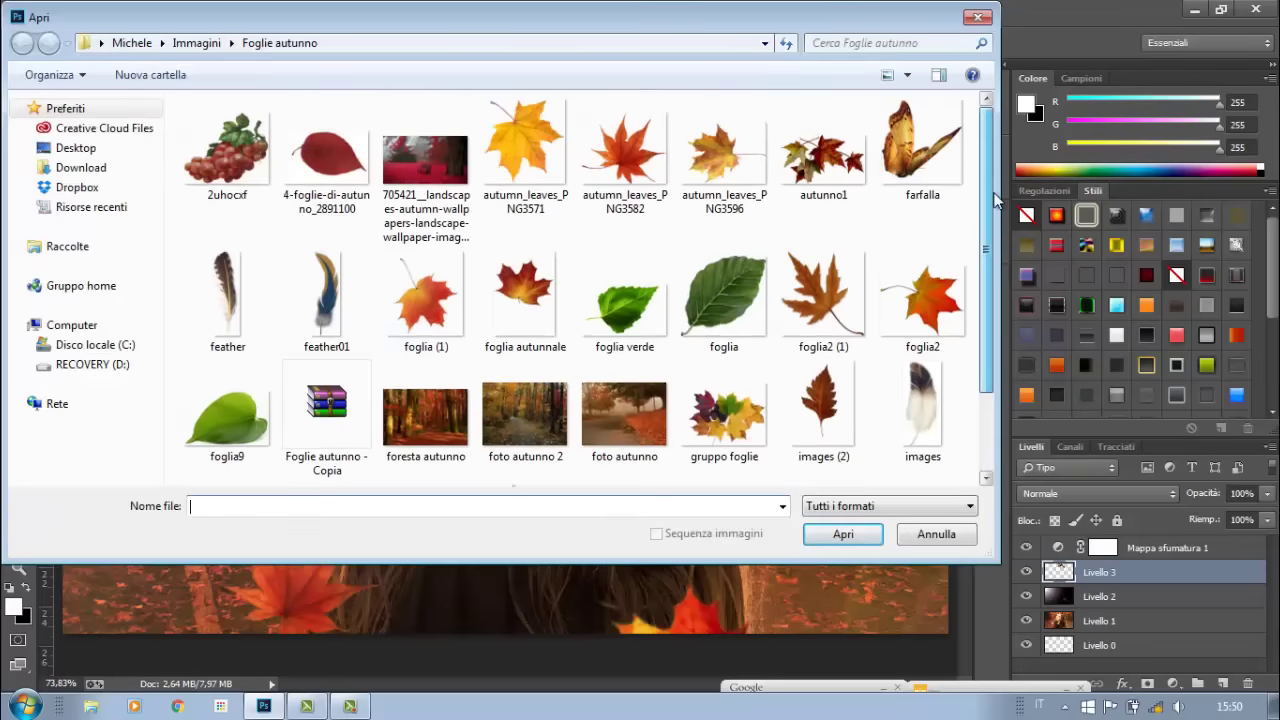
click(840, 535)
key(ctrl+a)
key(ctrl+c)
key(ctrl+Tab)
key(ctrl+v)
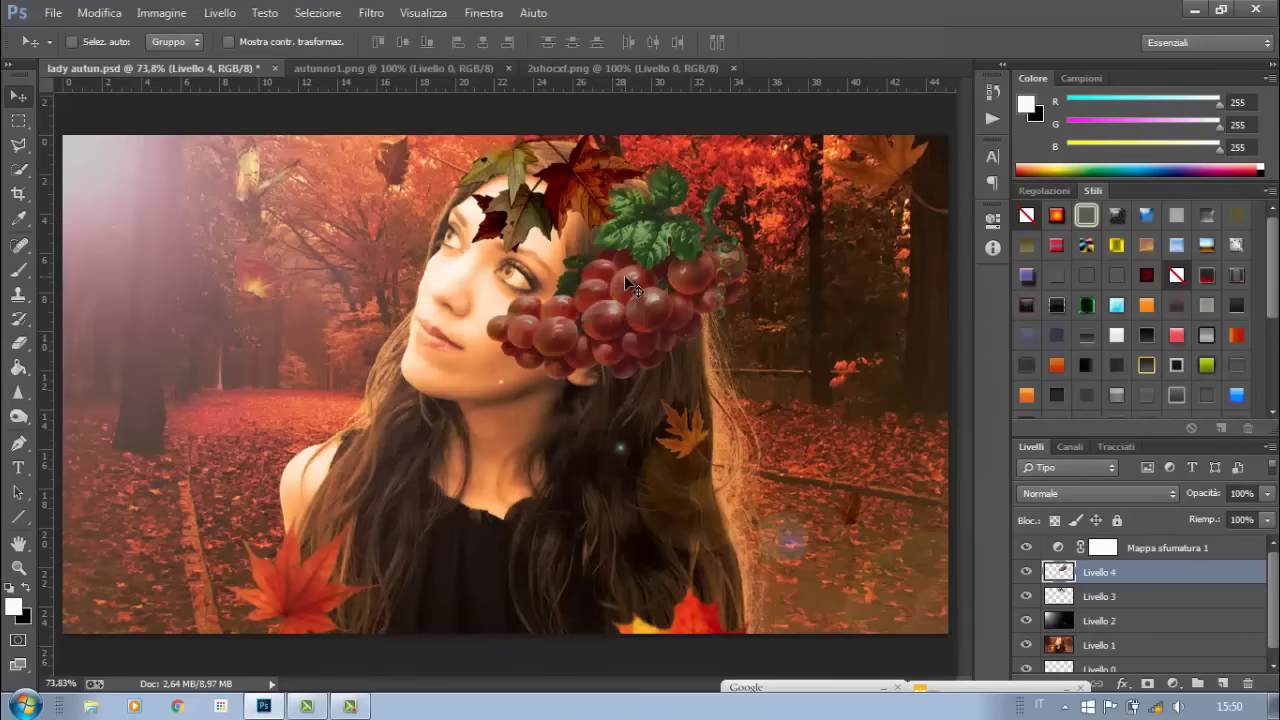
- Shrink and tilt the grapes against her head, layered beneath the leaves
key(ctrl+t)
mouse_move(697, 228)
mouse_down()
mouse_move(645, 244)
mouse_move(700, 205)
mouse_up()
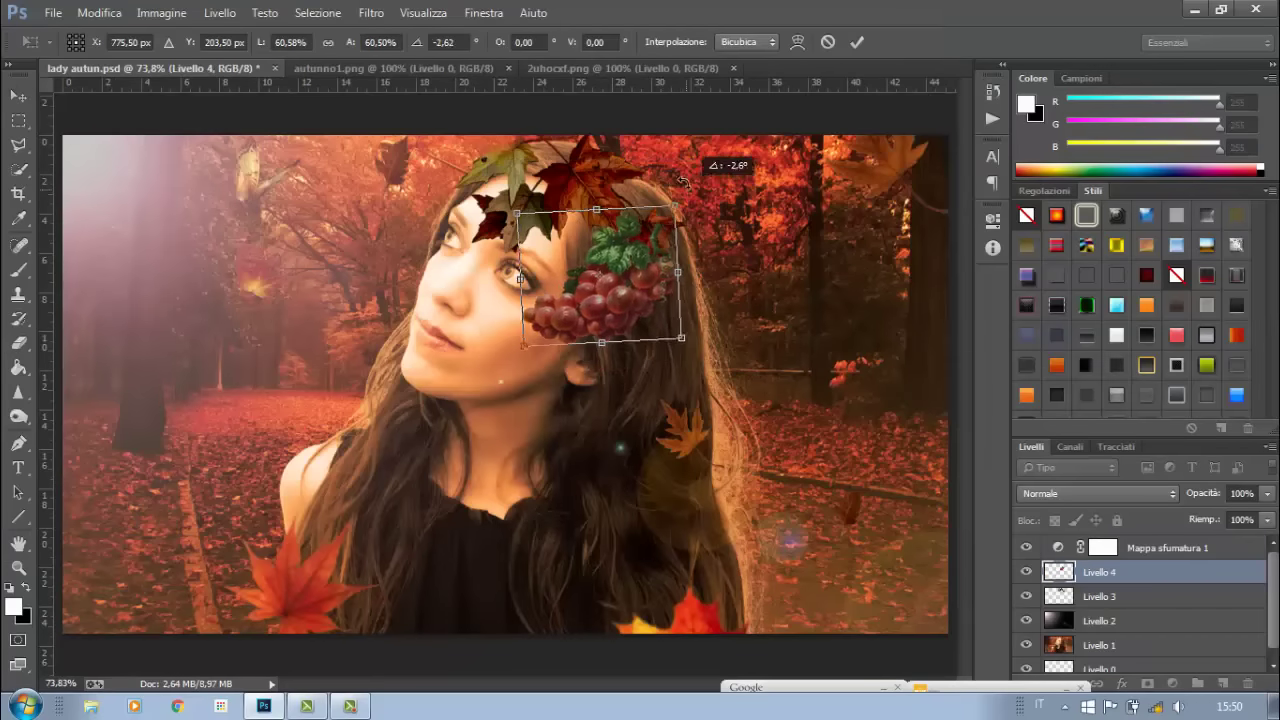
drag(640, 243, 635, 236)
drag(690, 325, 700, 290)
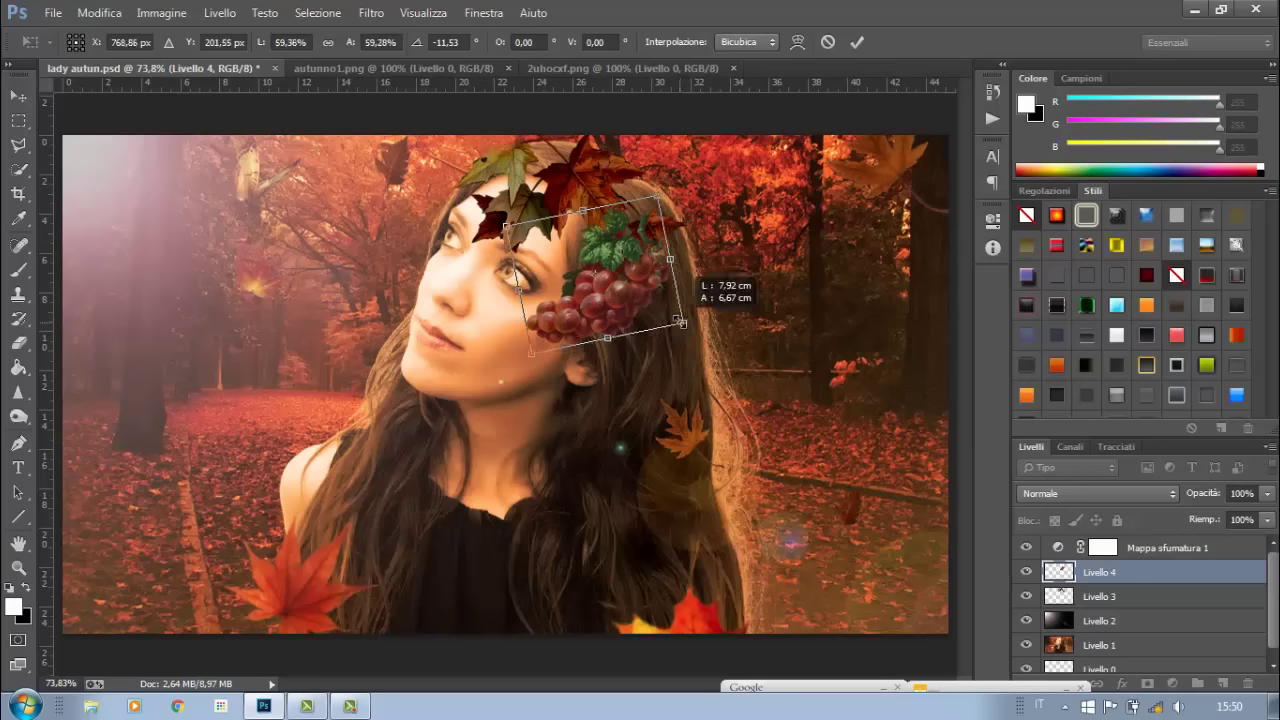
key(Return)
drag(1170, 584, 1165, 609)
- Place the gruppo foglie leaf cluster over her head at about 56% scale
click(53, 12)
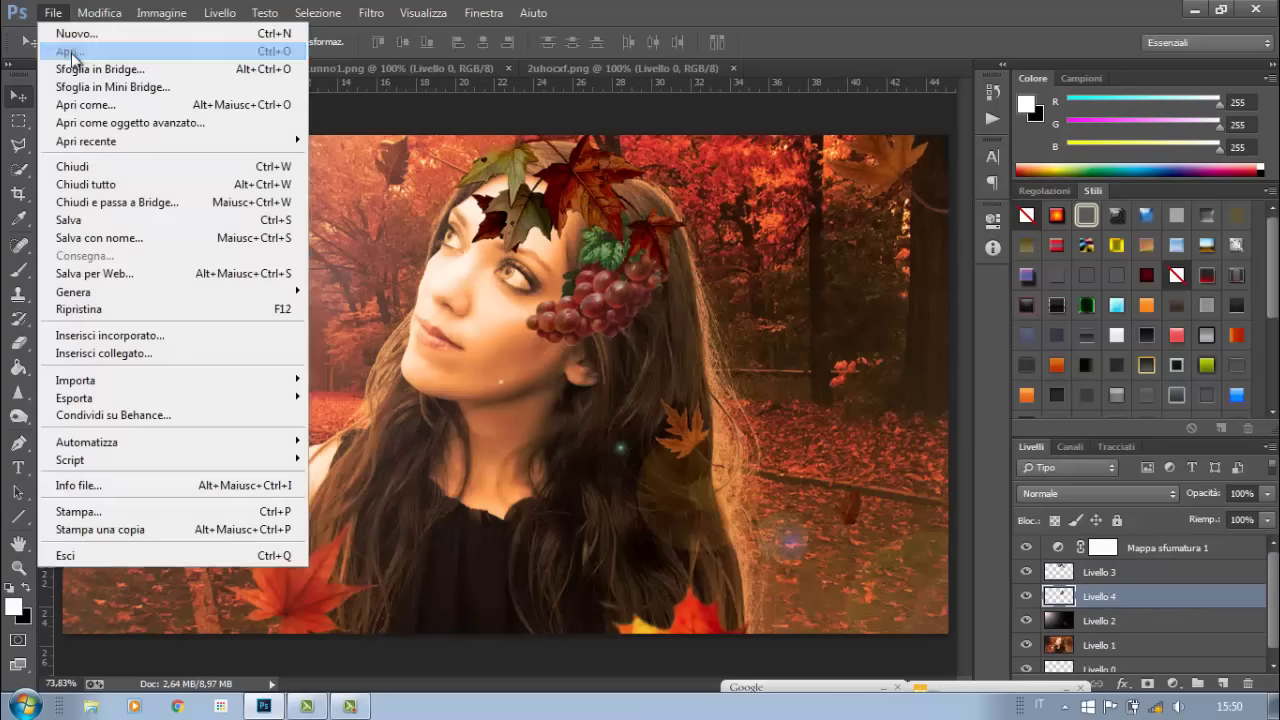
click(60, 51)
double_click(630, 405)
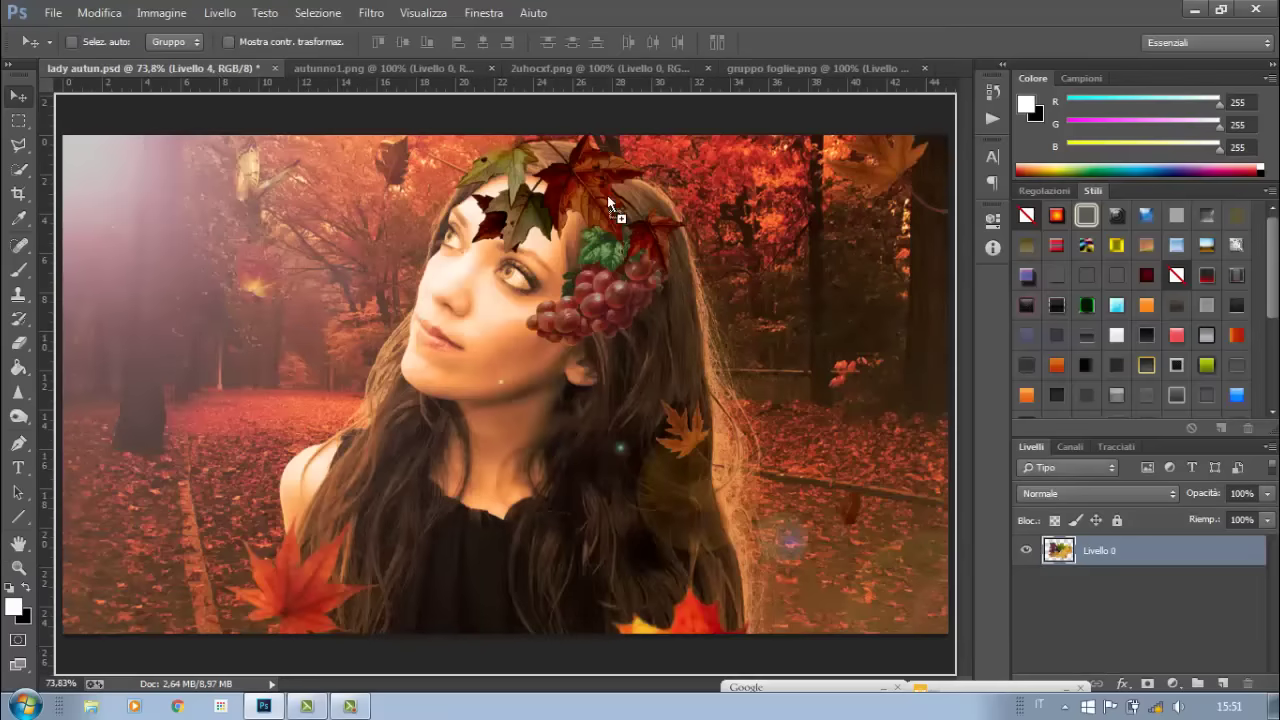
drag(215, 77, 607, 194)
key(ctrl+t)
mouse_move(690, 228)
mouse_down()
mouse_move(697, 236)
mouse_move(622, 290)
mouse_move(590, 235)
mouse_up()
drag(748, 188, 665, 208)
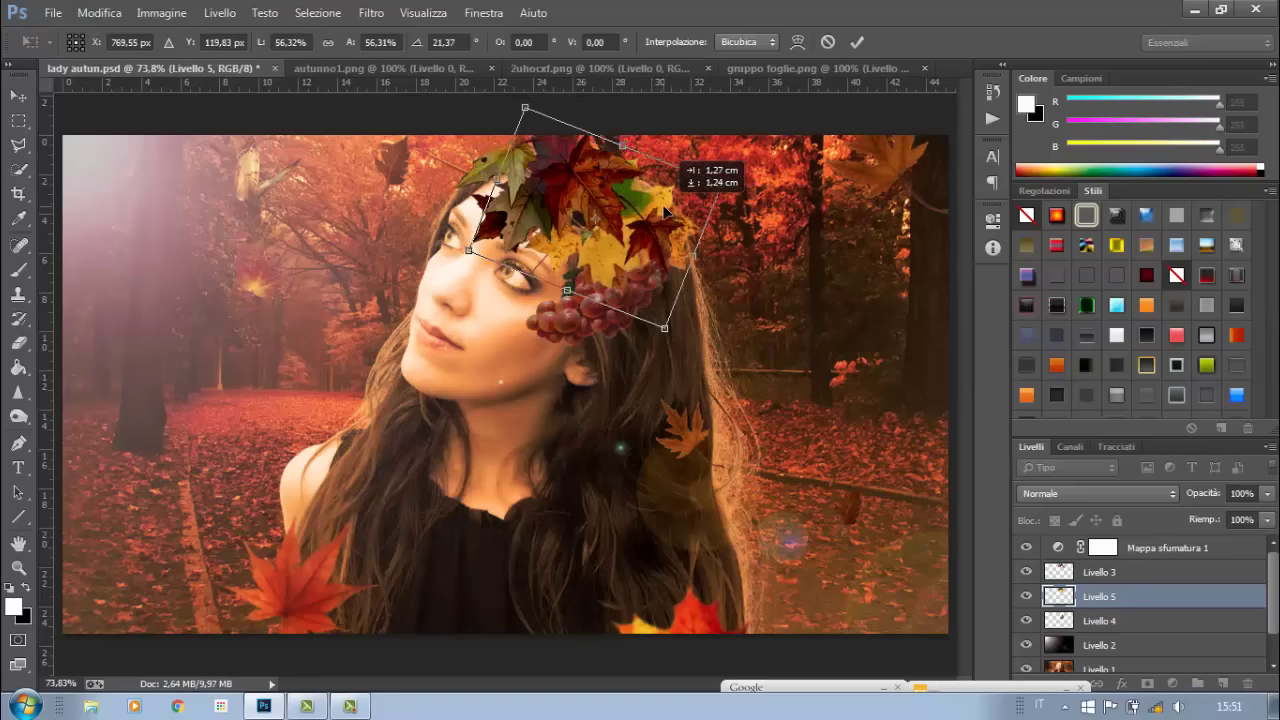
key(Return)
key(e)
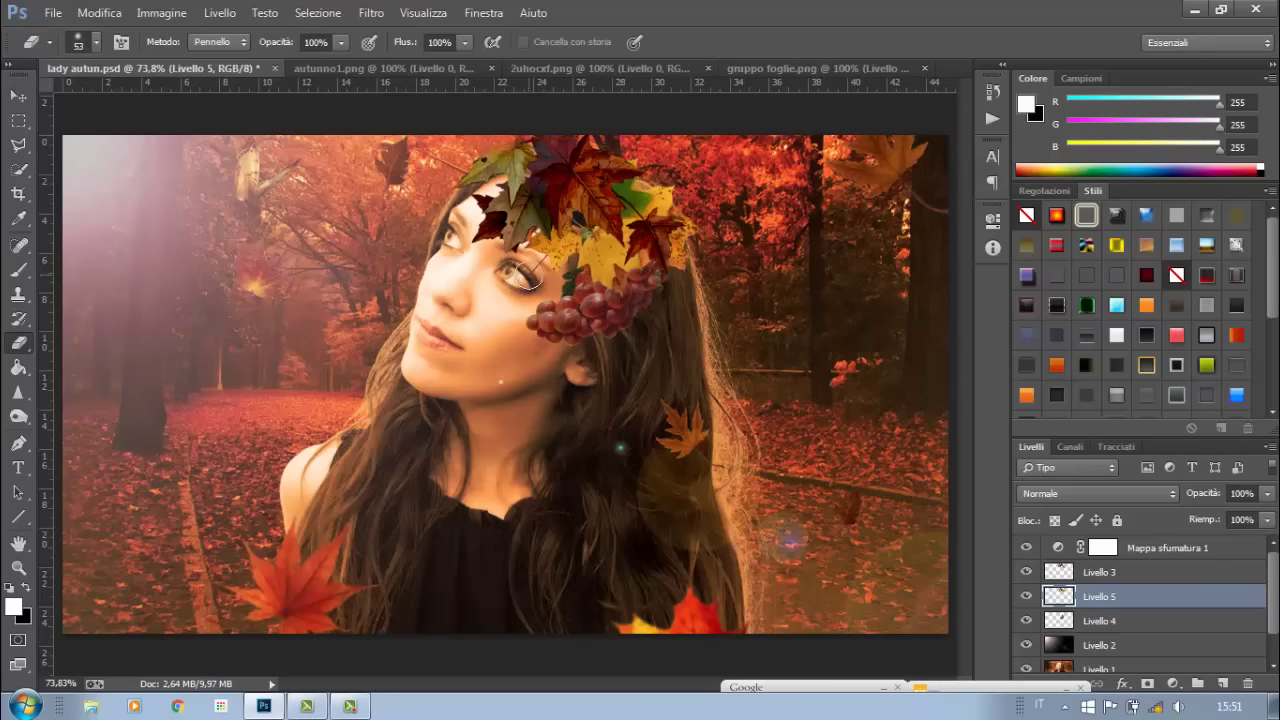
key(ctrl+plus)
key(ctrl+0)
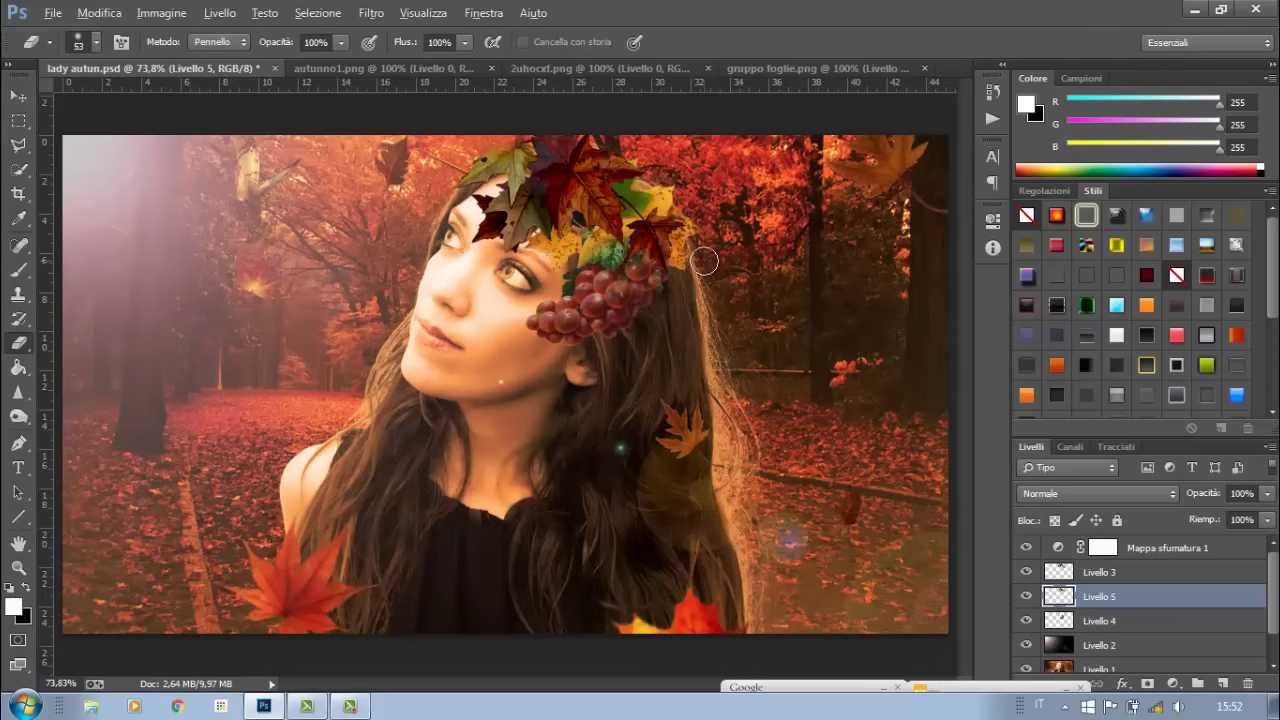
- Add a rotated, shrunken leaf cluster down her crown's right side, with Livello 6 below Livello 5
click(18, 95)
click(342, 66)
drag(500, 380, 660, 290)
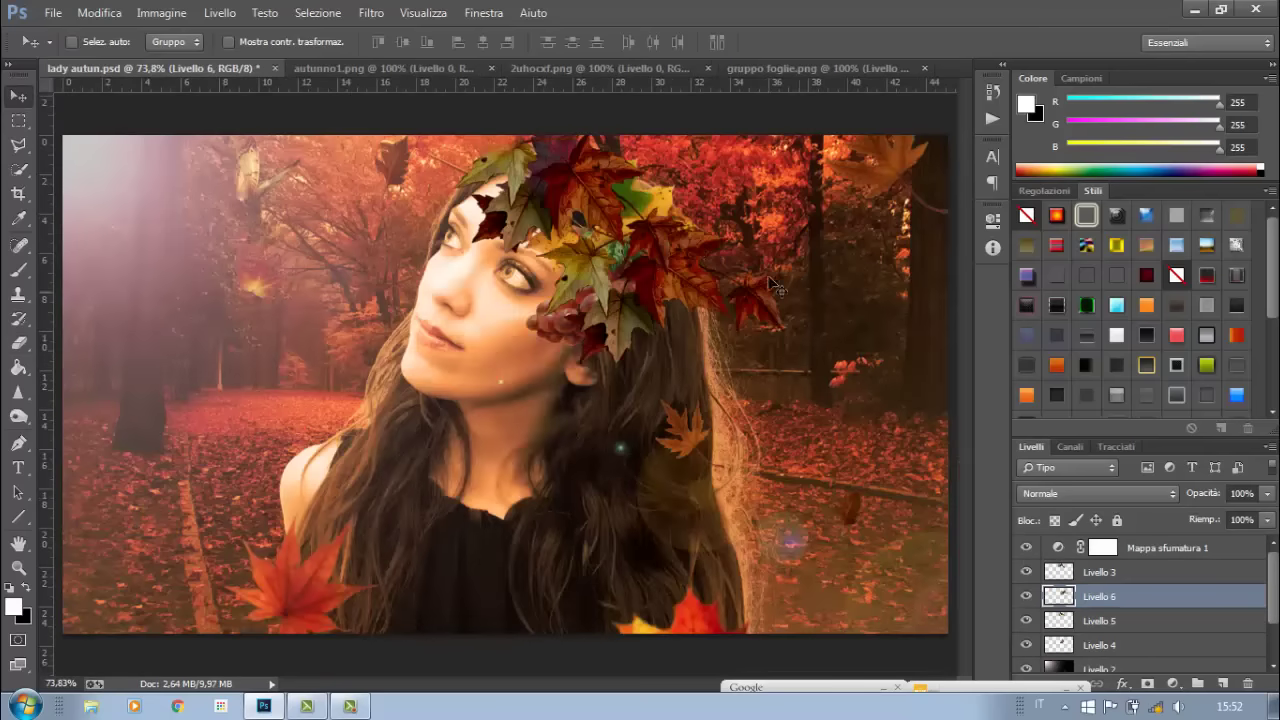
key(ctrl+t)
mouse_move(789, 192)
mouse_down()
mouse_move(815, 343)
mouse_move(766, 354)
mouse_up()
key(Return)
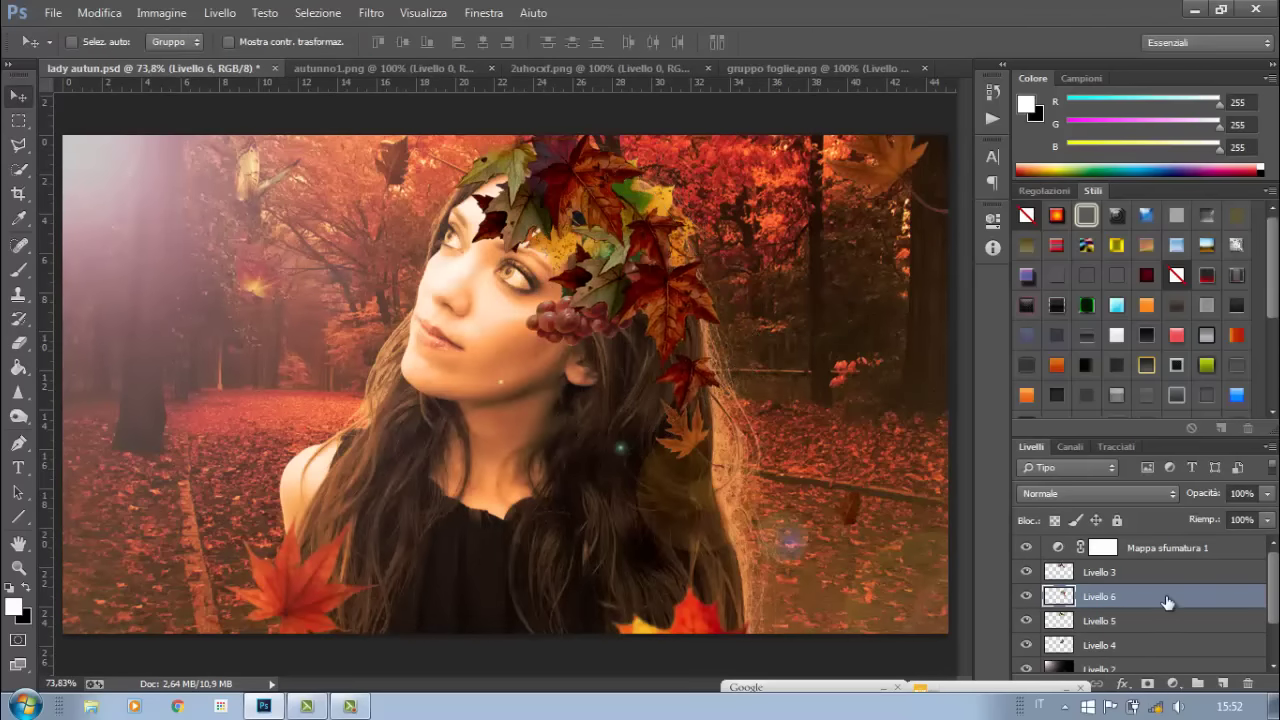
drag(1166, 600, 1166, 632)
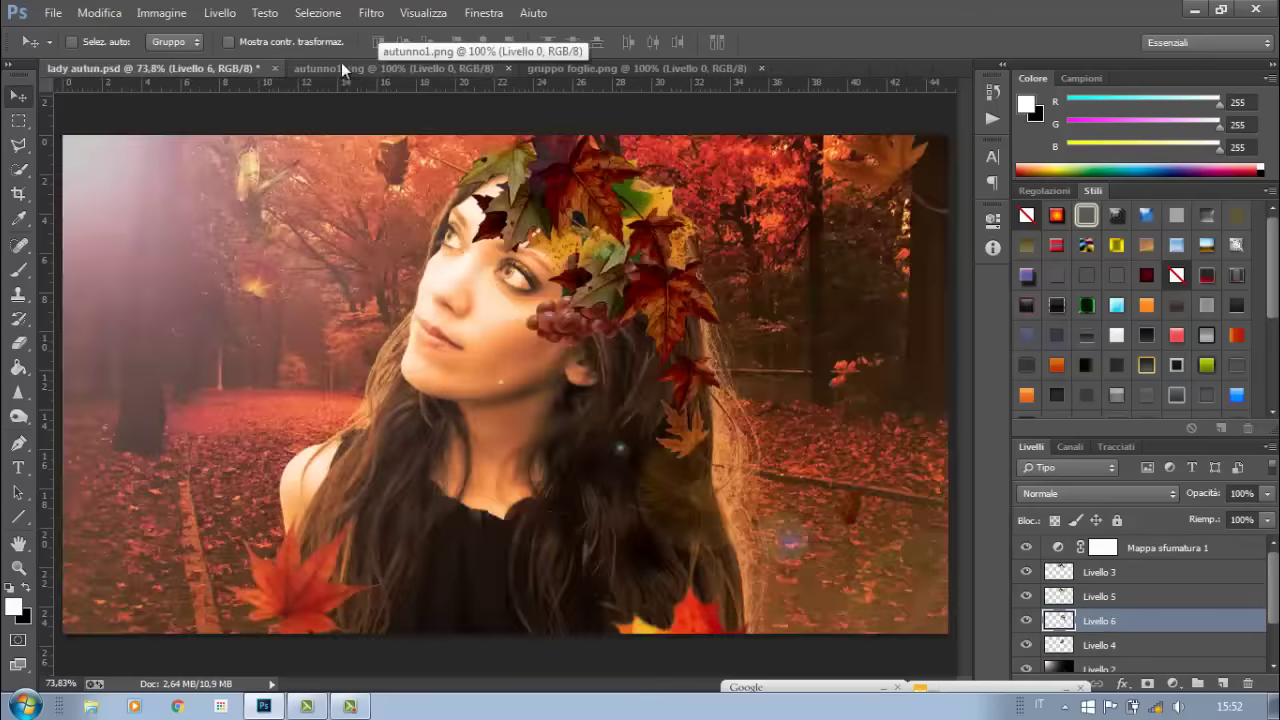
click(53, 12)
click(100, 42)
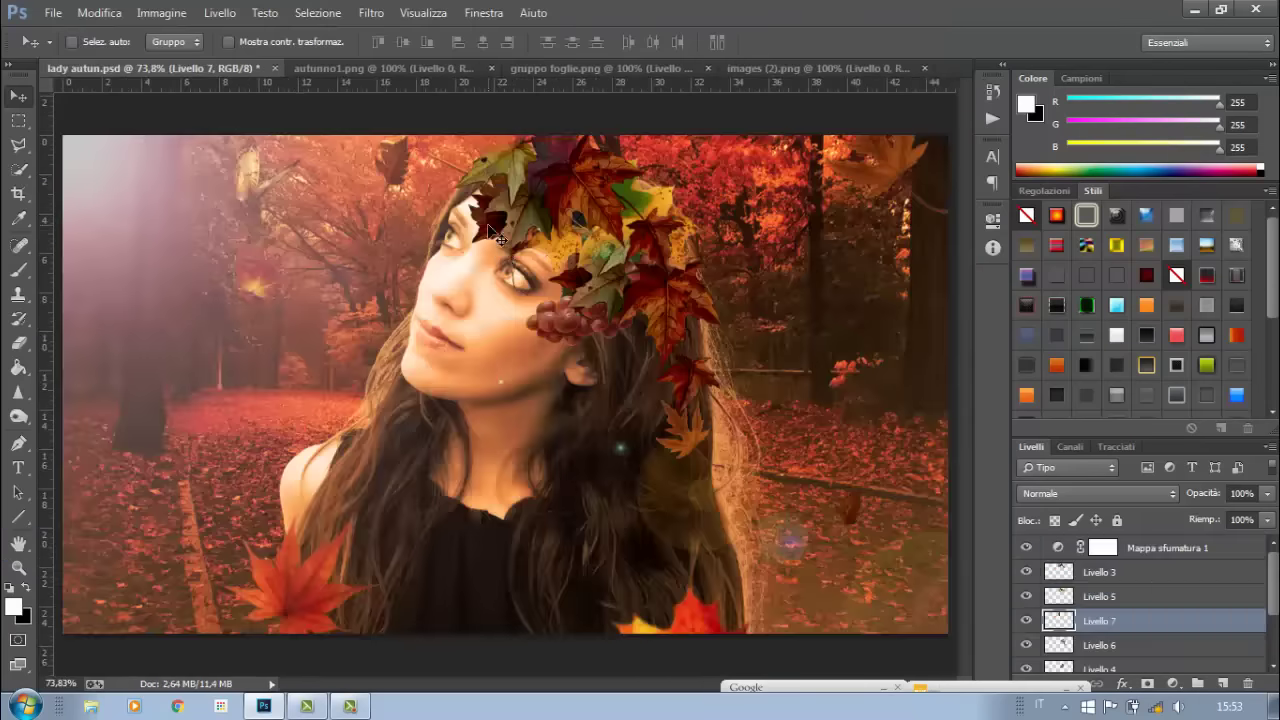
- Rotate the dark red leaf and scale it down onto her forehead
key(ctrl+t)
drag(590, 120, 525, 80)
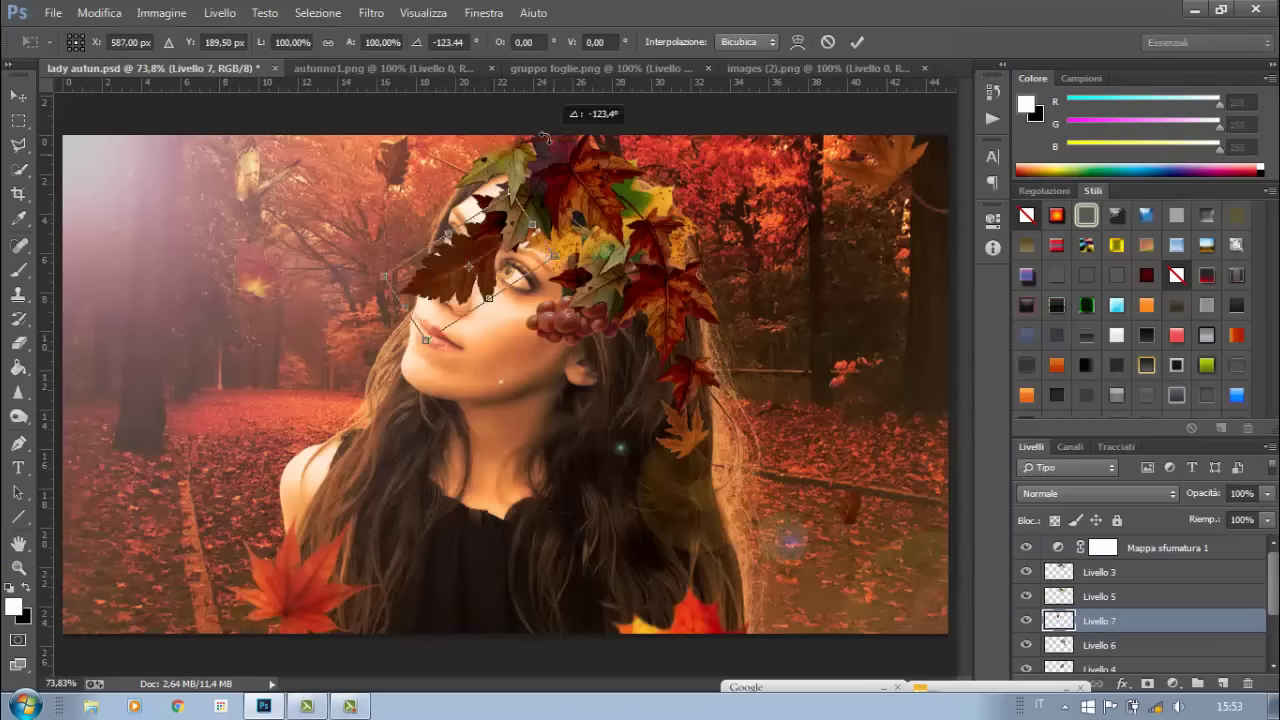
key(Return)
click(99, 12)
mouse_move(443, 388)
click(447, 400)
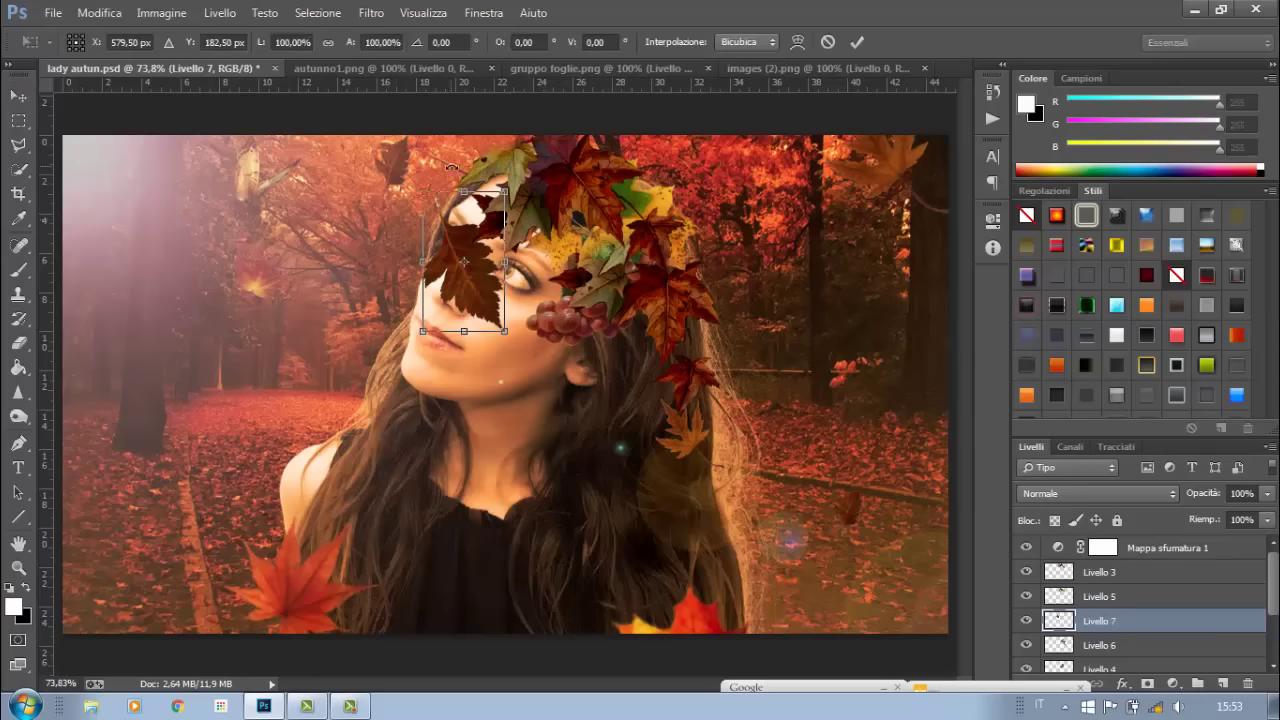
mouse_move(540, 170)
mouse_down()
mouse_move(505, 188)
mouse_move(567, 200)
mouse_up()
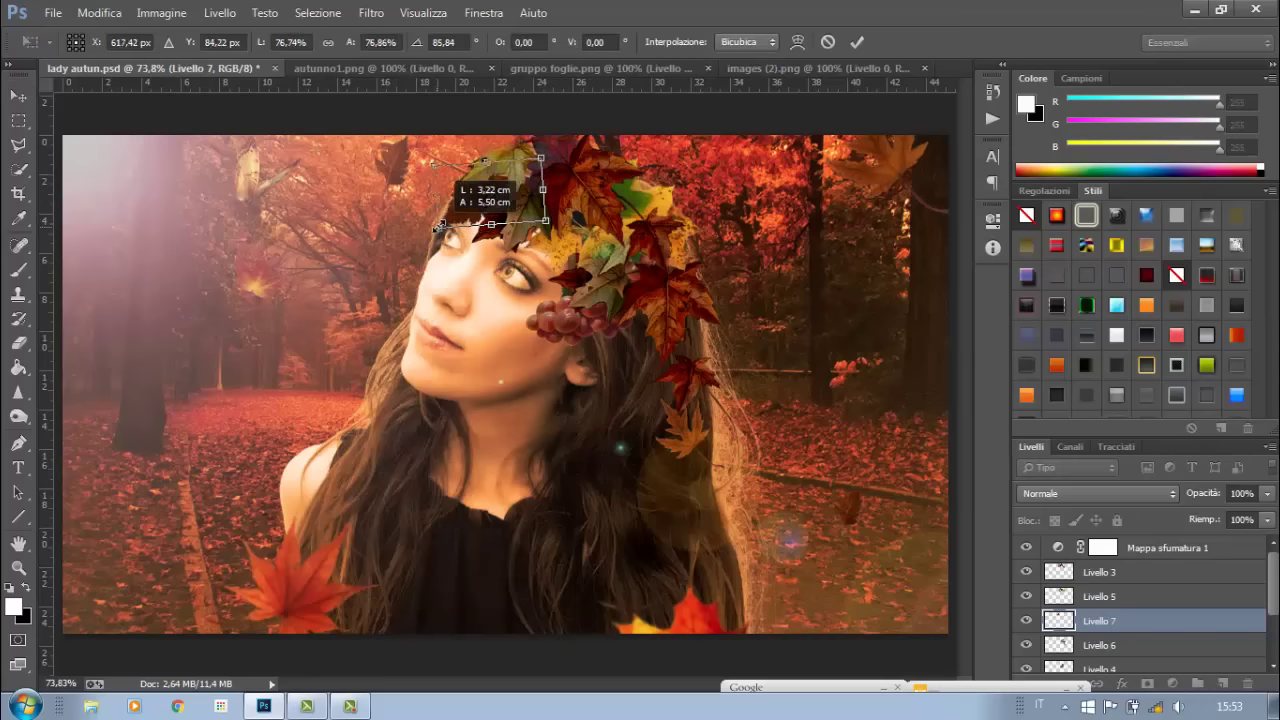
key(Return)
- Duplicate the dark leaf beside the grapes and rotate the copy about -59°
key(ctrl+j)
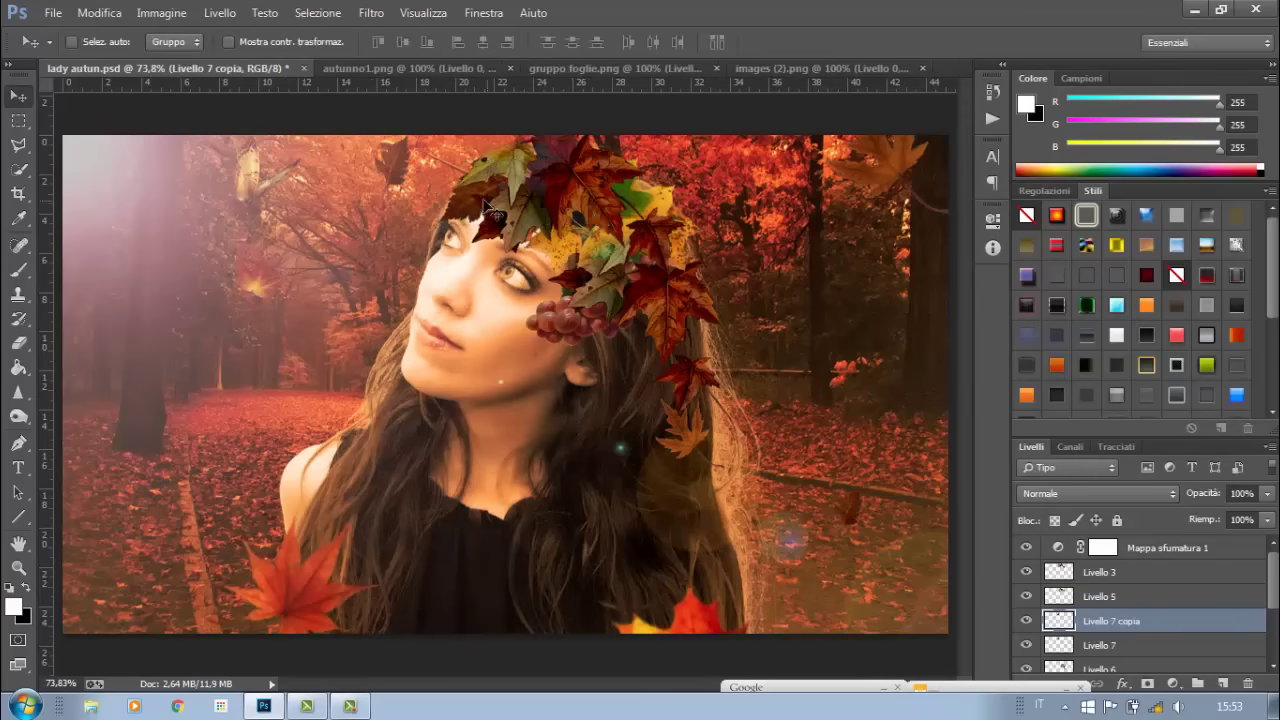
drag(495, 195, 621, 310)
key(ctrl+t)
drag(692, 270, 632, 196)
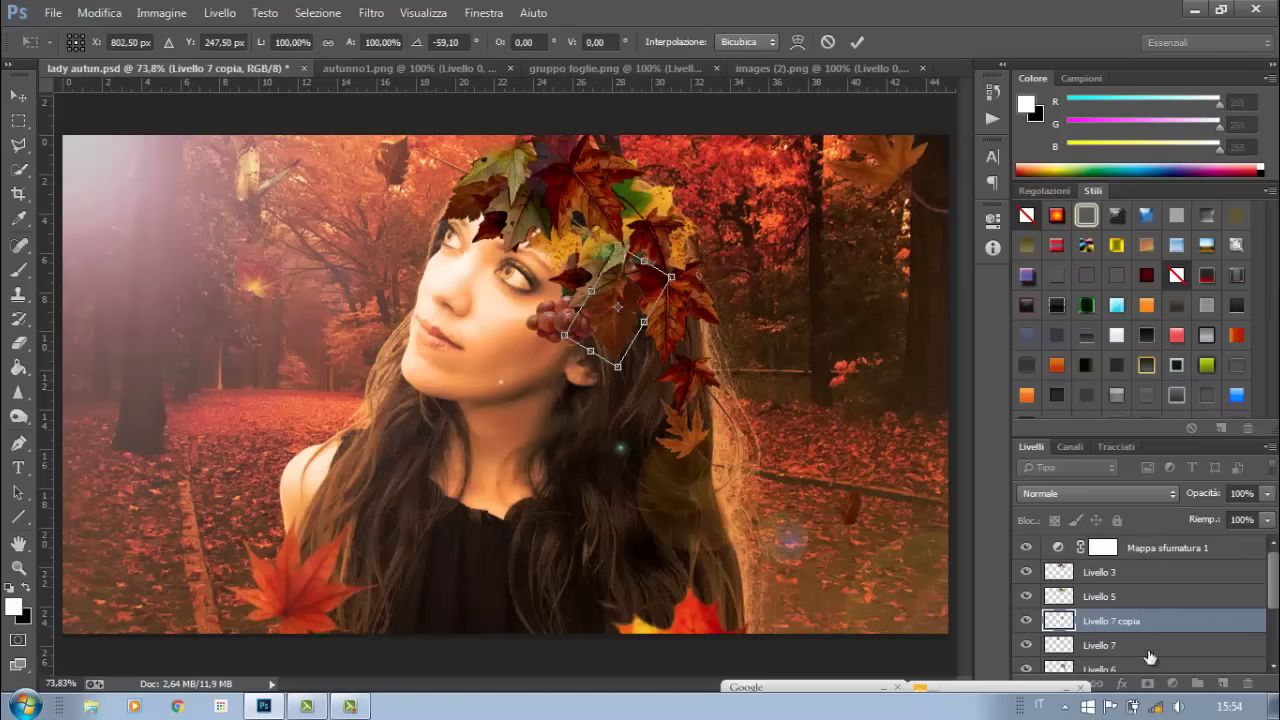
key(Return)
- Lower the leaf copy in the layer stack and add the foglia2 (1) leaf beside the grapes
drag(1200, 621, 1215, 663)
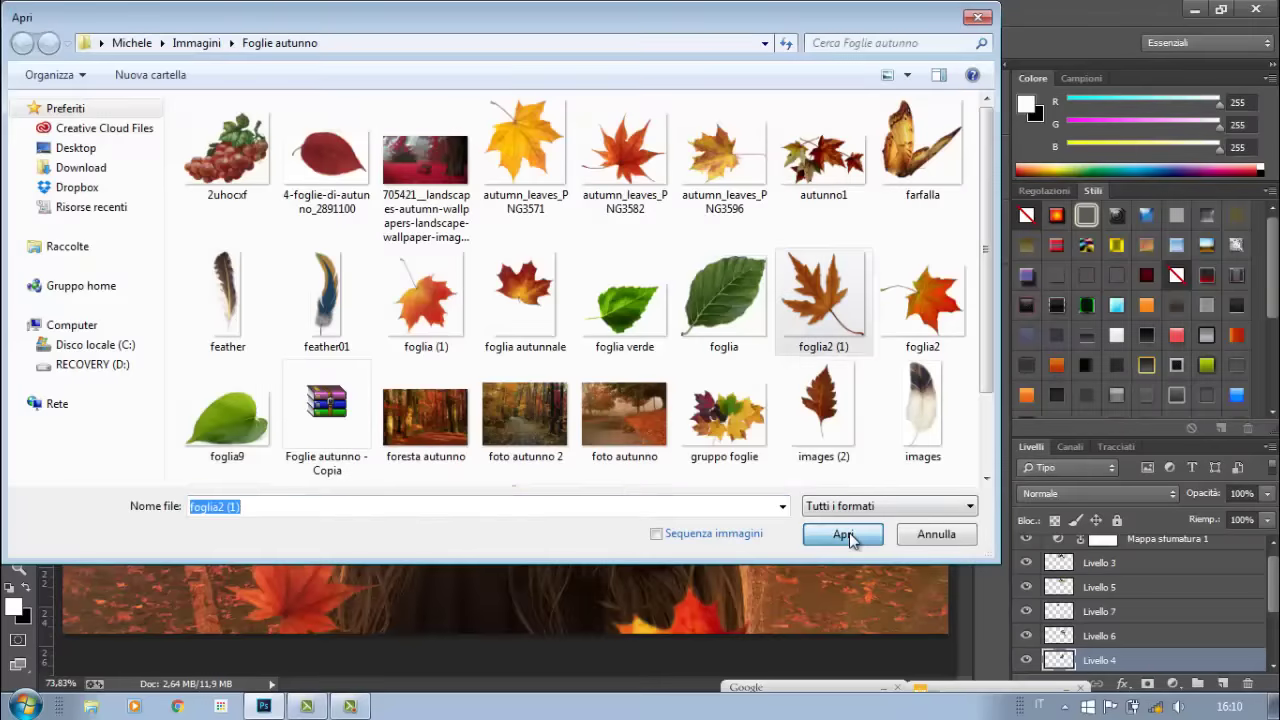
click(843, 534)
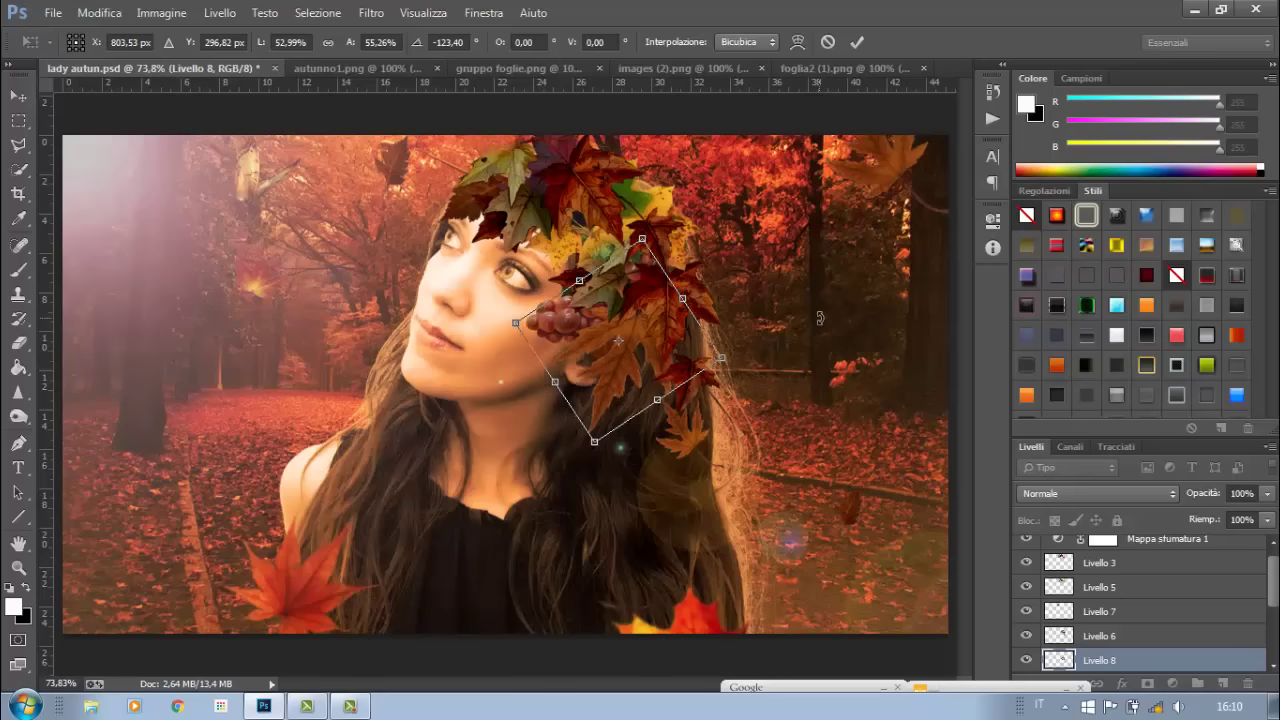
key(Return)
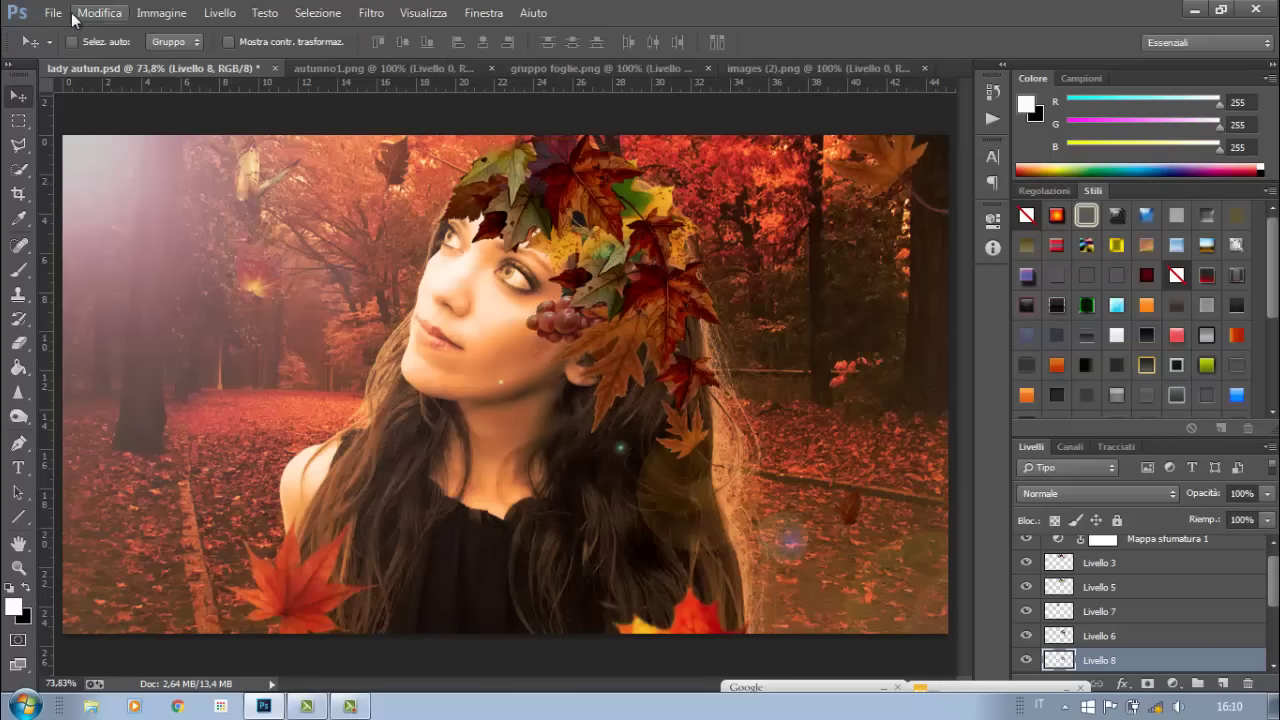
- Open the feather image and warp its lower part into a curve
click(53, 12)
click(80, 56)
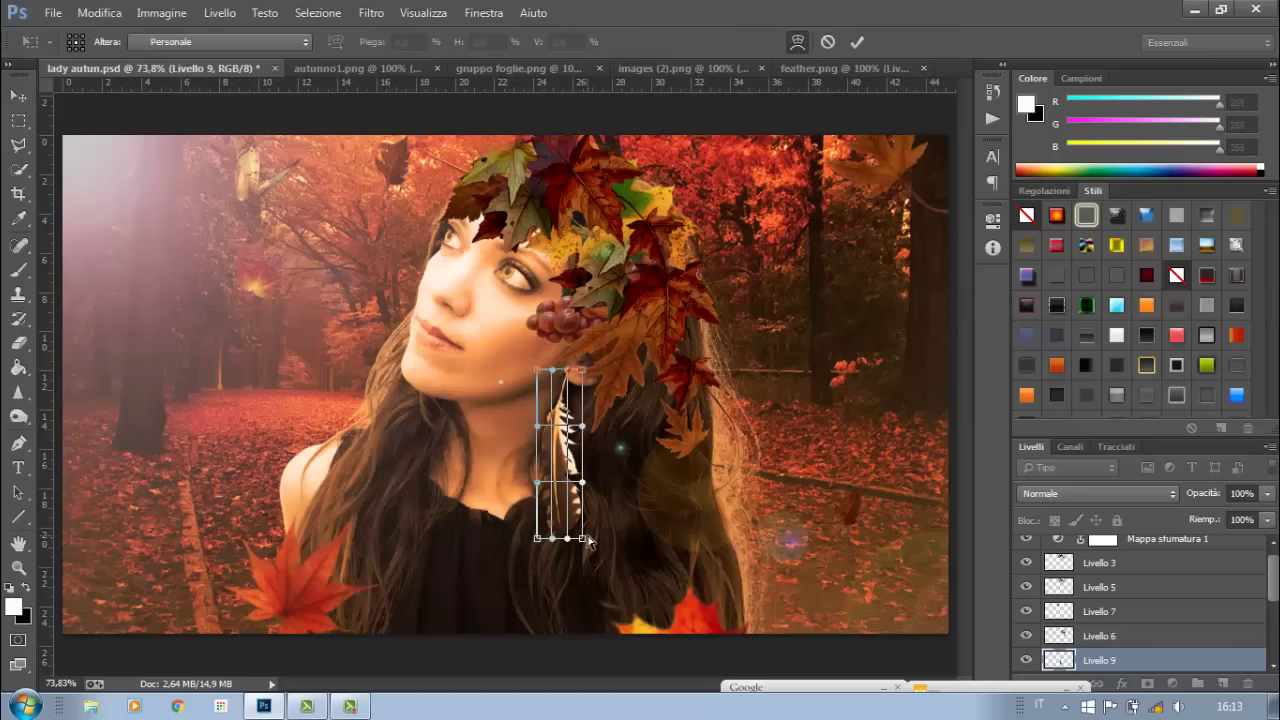
drag(590, 536, 565, 537)
key(Return)
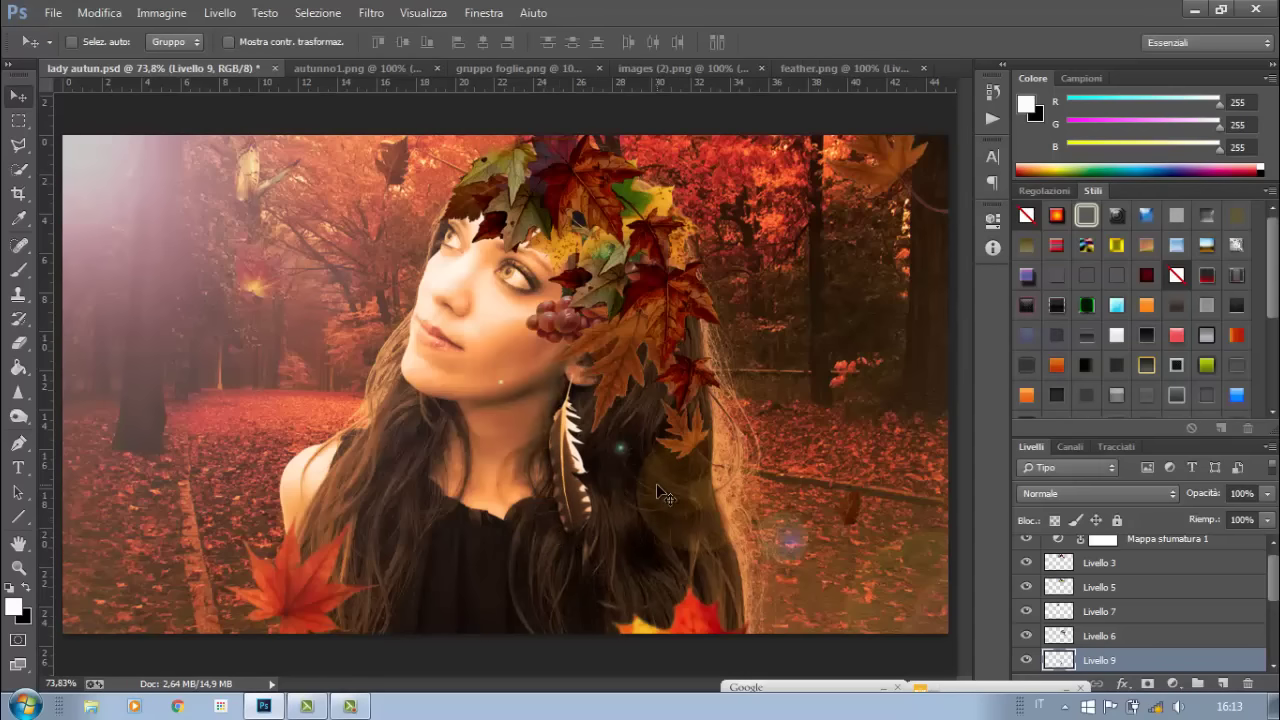
- Place a feather copy beside her chin at 78% opacity and erase its top
drag(662, 494, 420, 393)
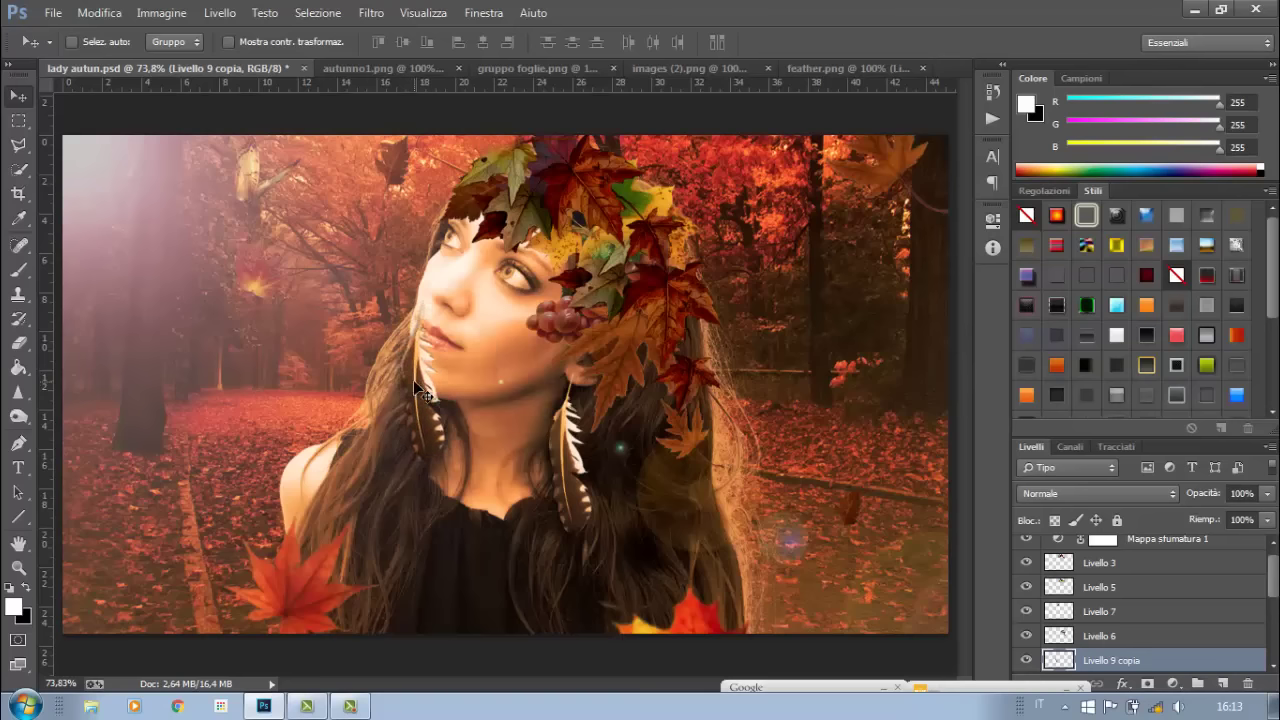
key(7)
key(8)
key(e)
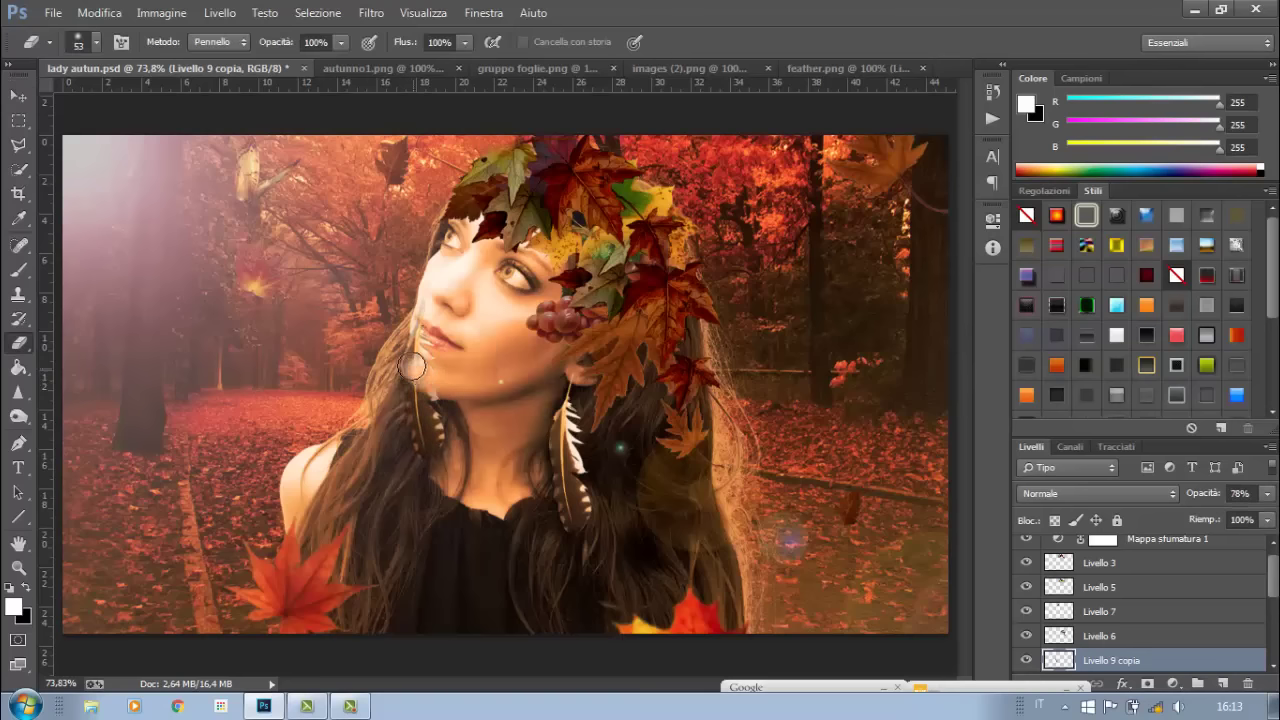
drag(411, 366, 446, 385)
- Restore the feather copy to full opacity, nudge it, and shrink it to about 86%
drag(1267, 493, 1274, 513)
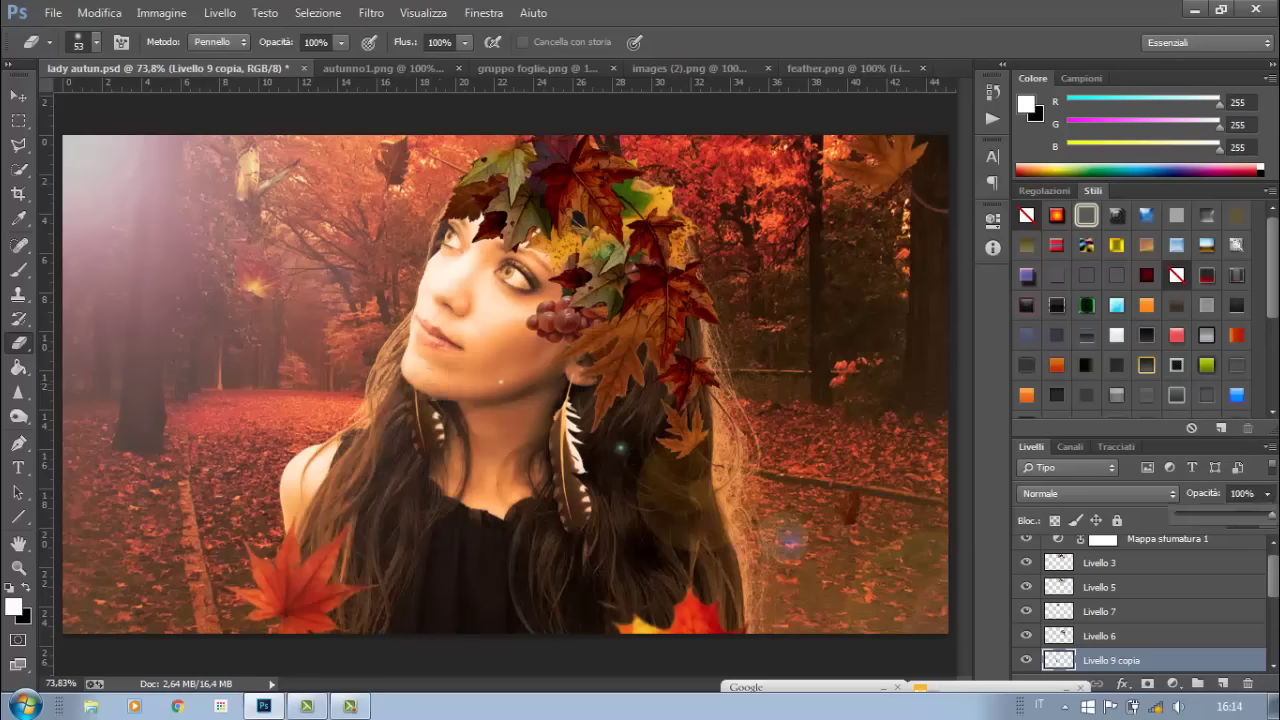
key(v)
drag(423, 383, 431, 392)
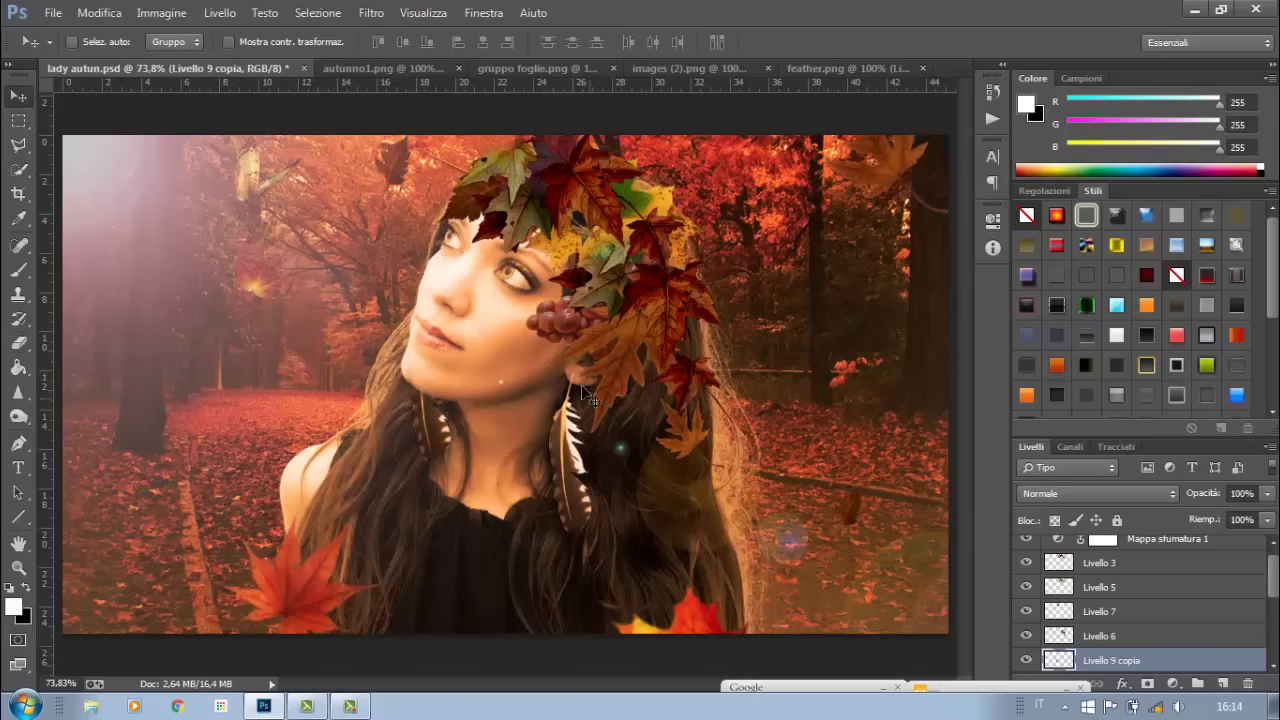
key(ctrl+t)
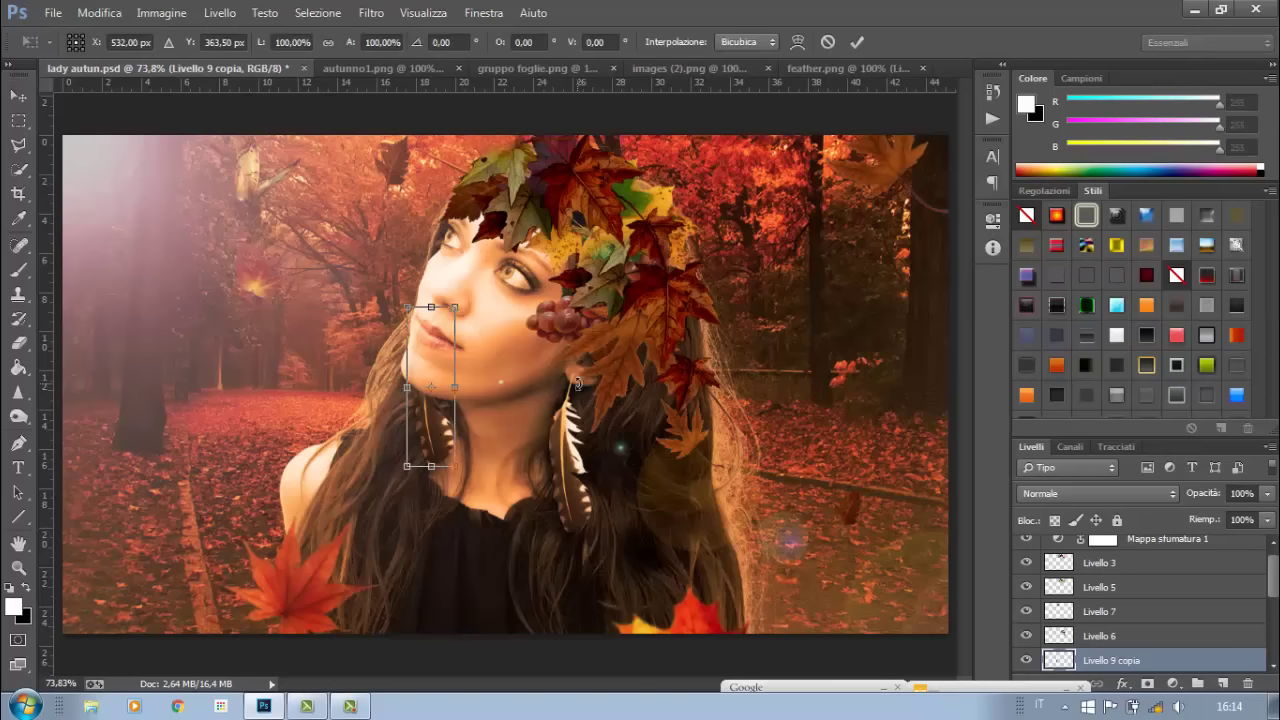
drag(455, 306, 449, 331)
key(Return)
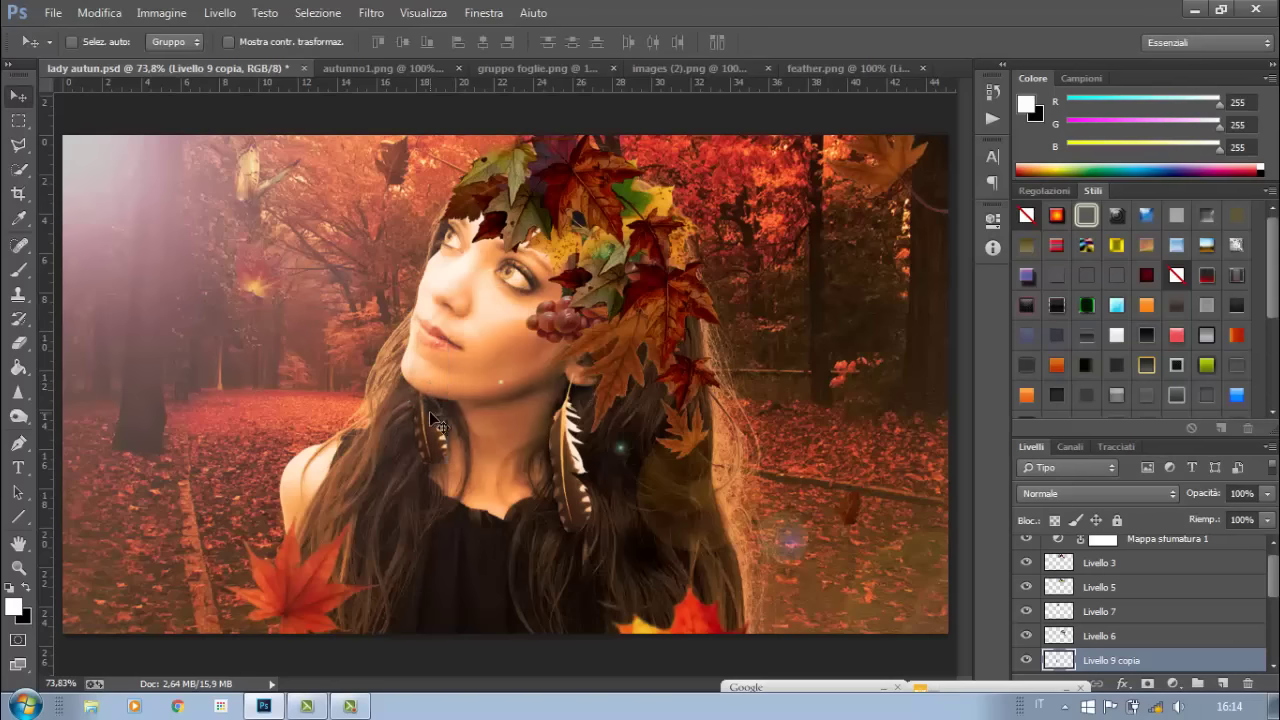
key(e)
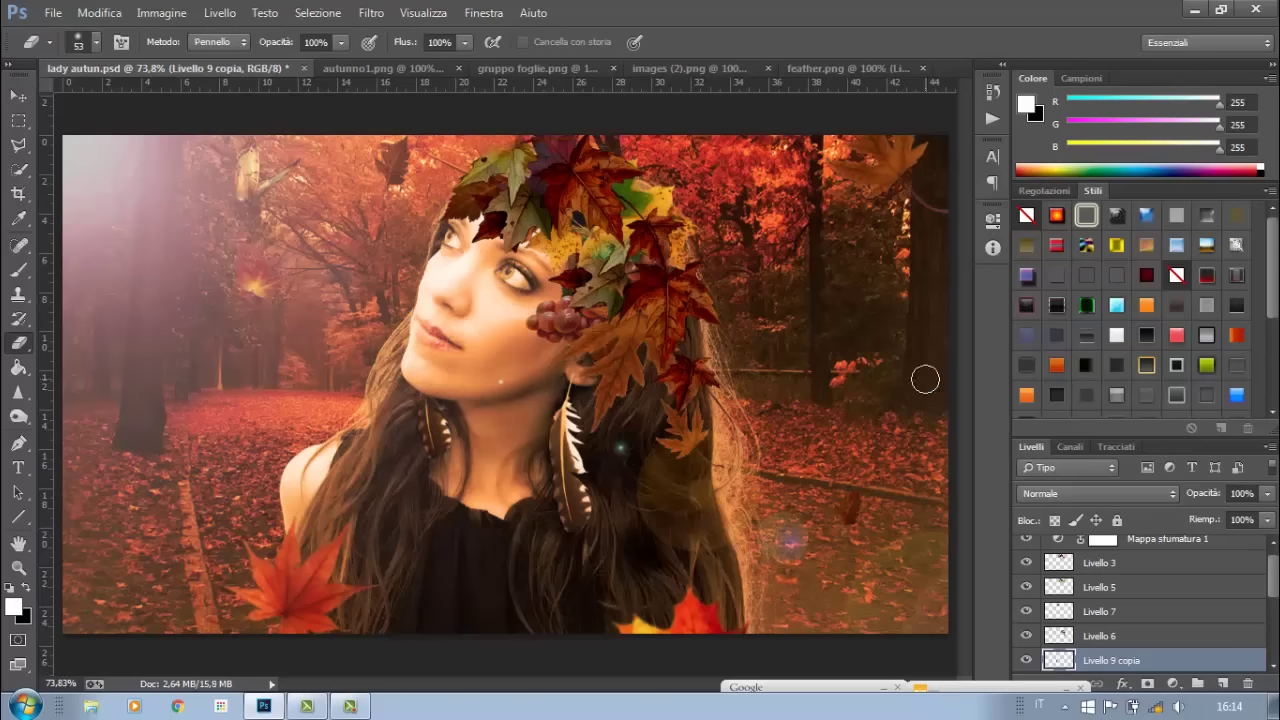
click(53, 12)
- Open the farfalla butterfly image and scale the butterfly down
click(57, 48)
click(920, 150)
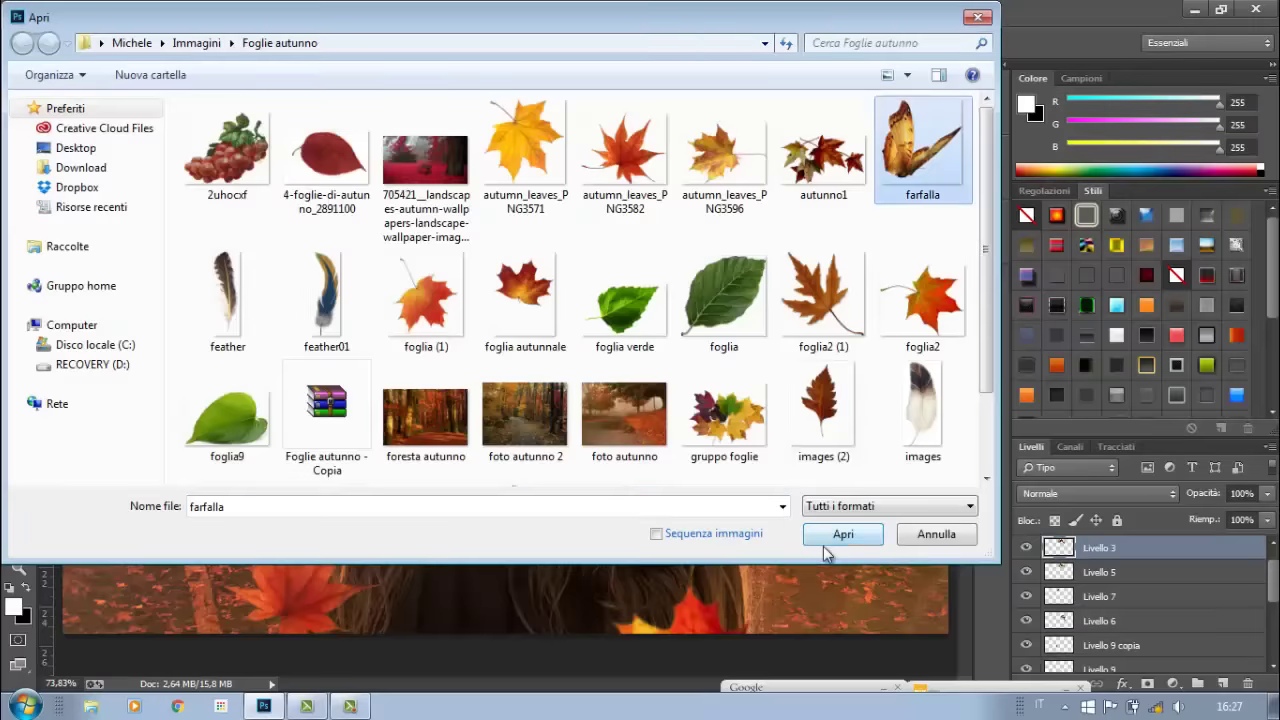
click(826, 536)
key(ctrl+t)
drag(697, 180, 423, 471)
key(Return)
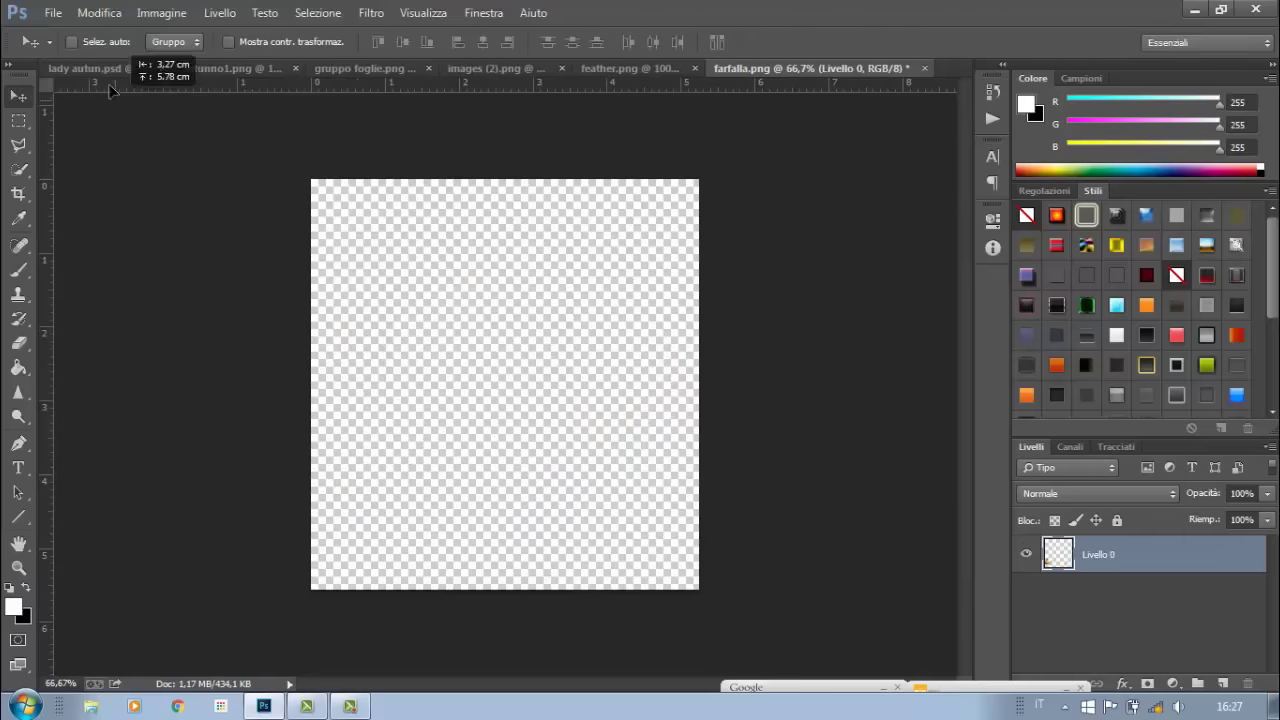
- Bring the butterfly into lady autun.psd, shrink to about 52%, tilt 31°, and place it right of her hair
mouse_move(380, 510)
mouse_down()
mouse_move(733, 447)
mouse_move(800, 420)
mouse_move(772, 402)
mouse_move(768, 378)
mouse_up()
click(99, 12)
click(514, 577)
key(Return)
drag(782, 425, 771, 449)
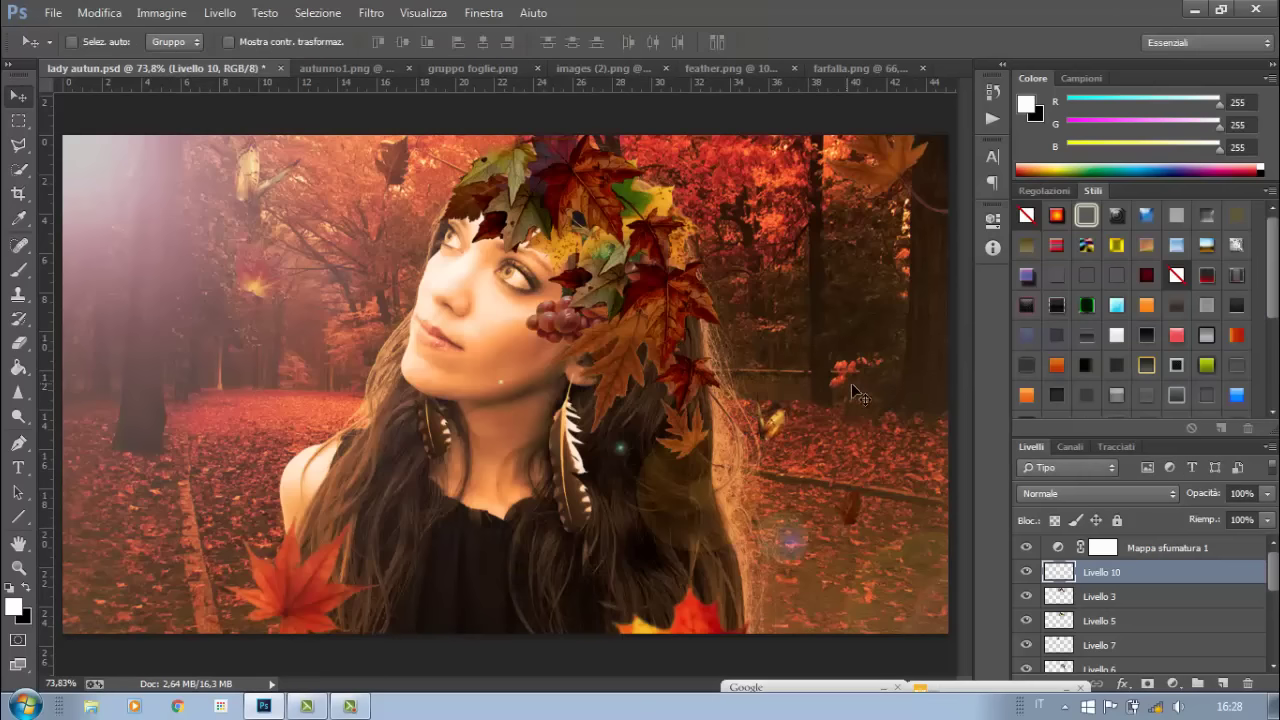
key(Return)
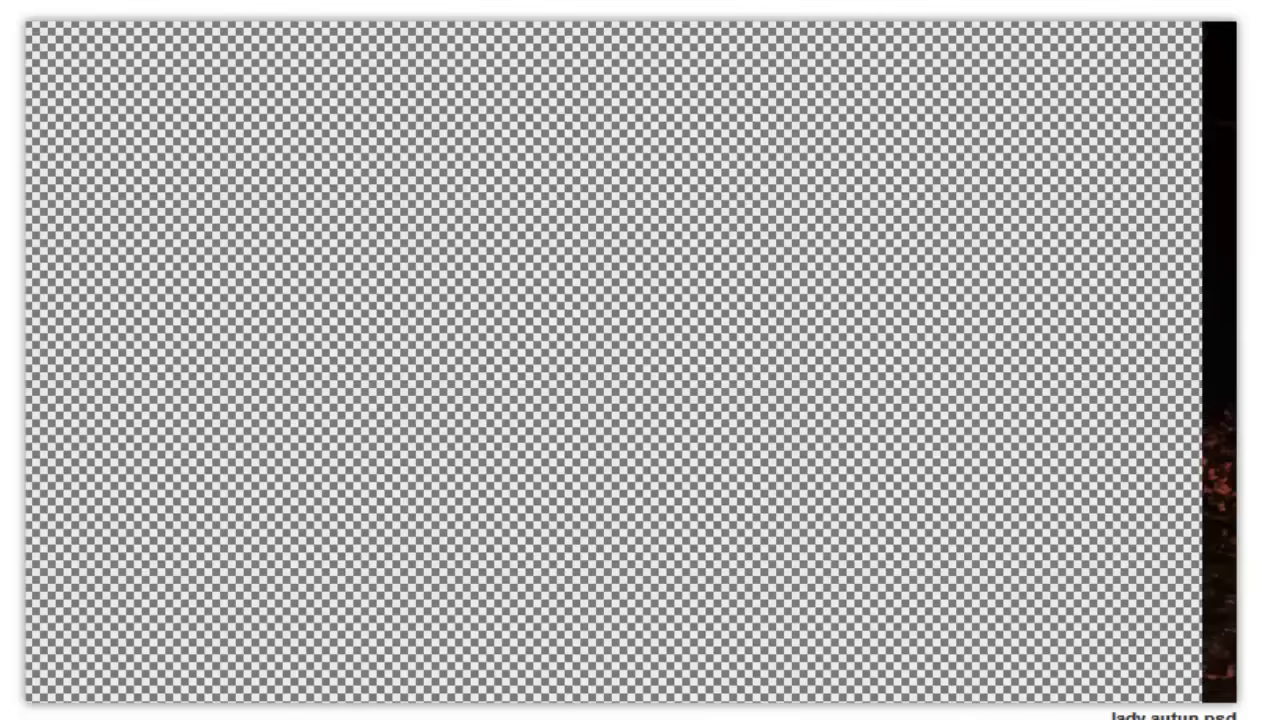